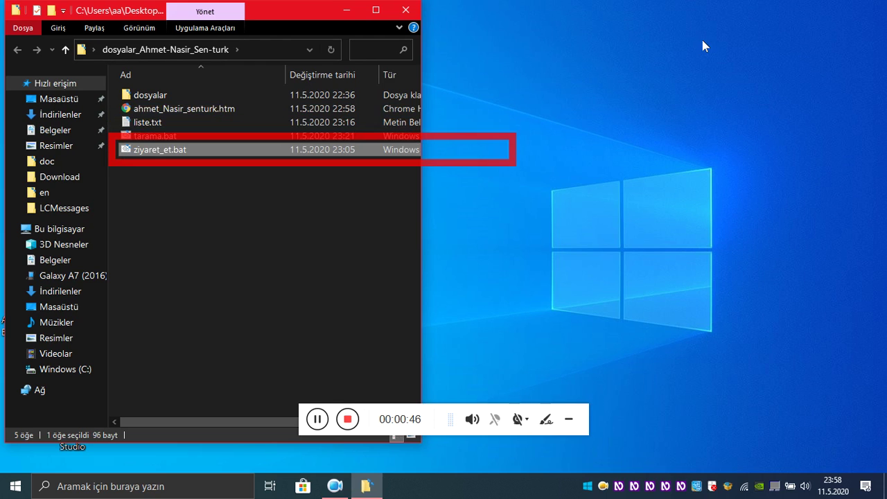
# Run ziyaret_et.bat and continue past its console help text until the console window closes
pyautogui.press('Return')
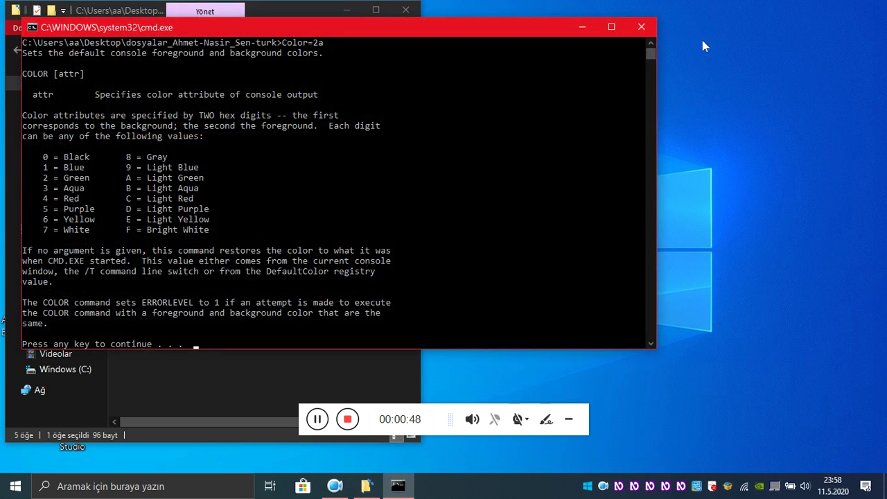
pyautogui.press('Return')
pyautogui.press('Return')
# Open liste.txt, read through its program list line by line, and close it
pyautogui.press('Up')
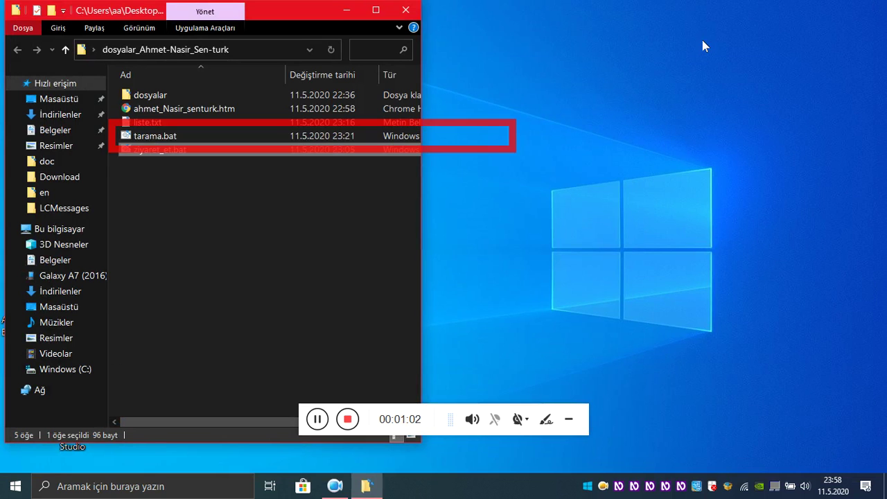
pyautogui.press('Up')
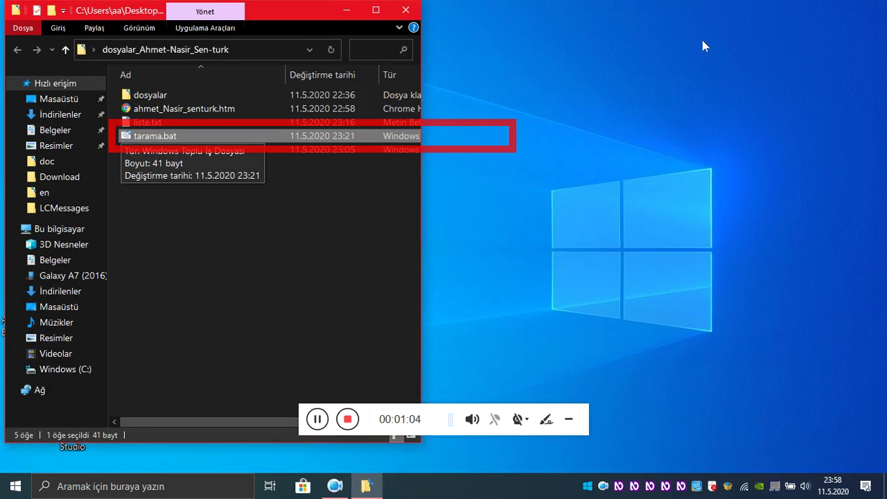
pyautogui.press('Return')
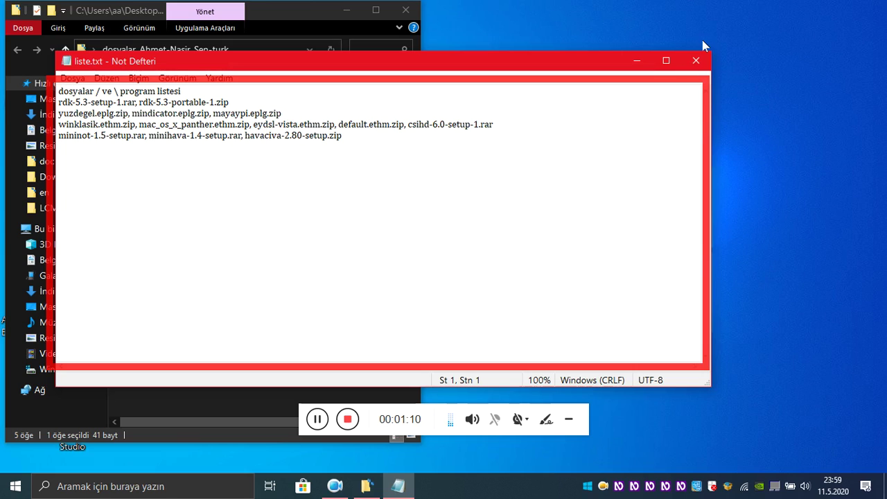
pyautogui.press('Down')
pyautogui.press('Down')
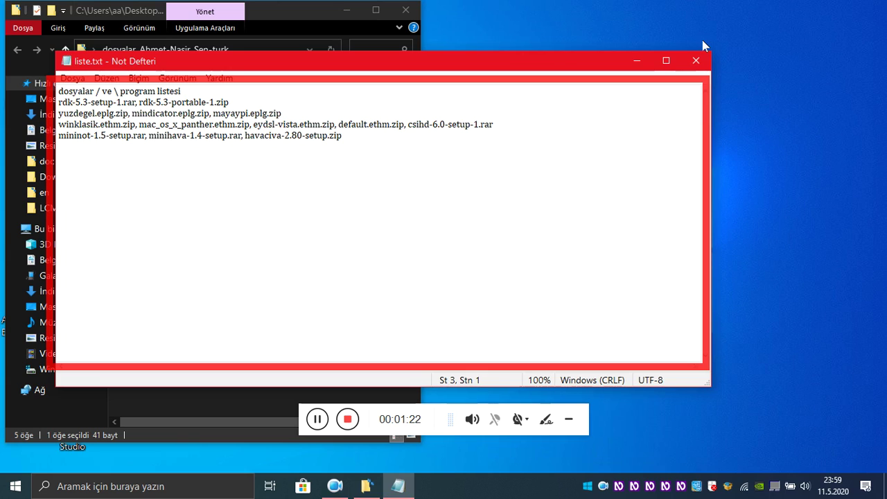
pyautogui.press('Down')
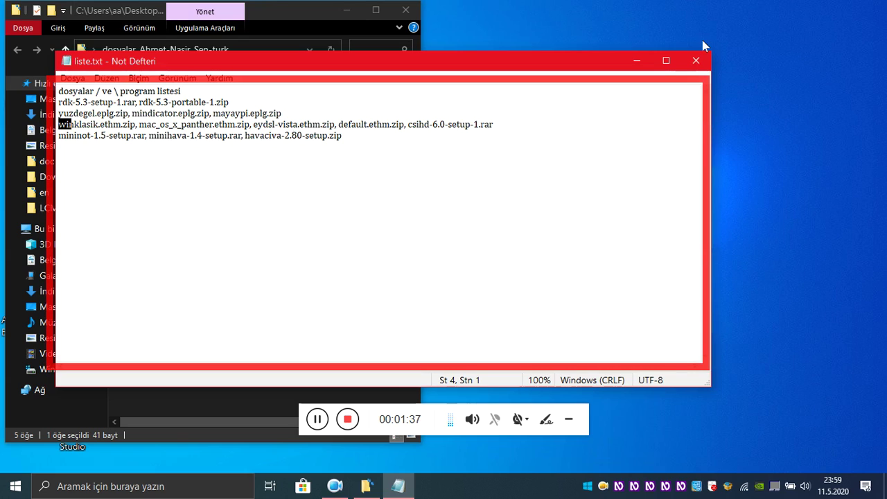
pyautogui.press('Down')
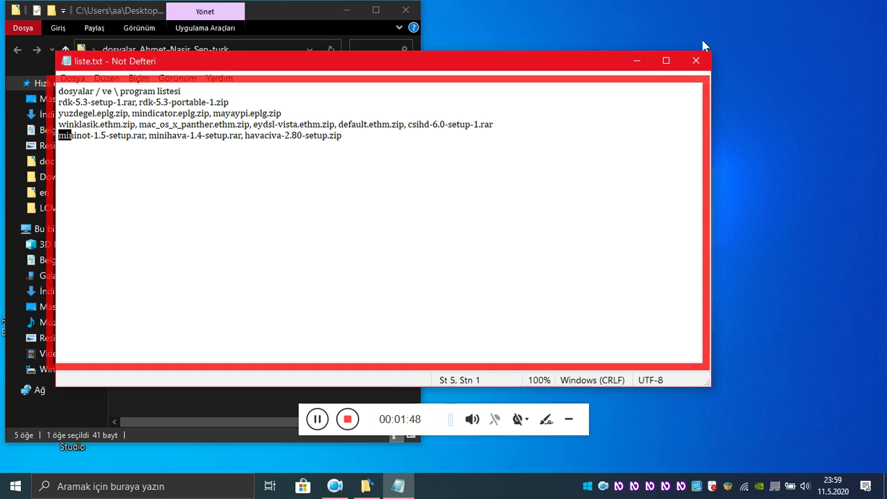
pyautogui.hotkey('alt', 'F4')
# Open the dosyalar folder
pyautogui.press('Down')
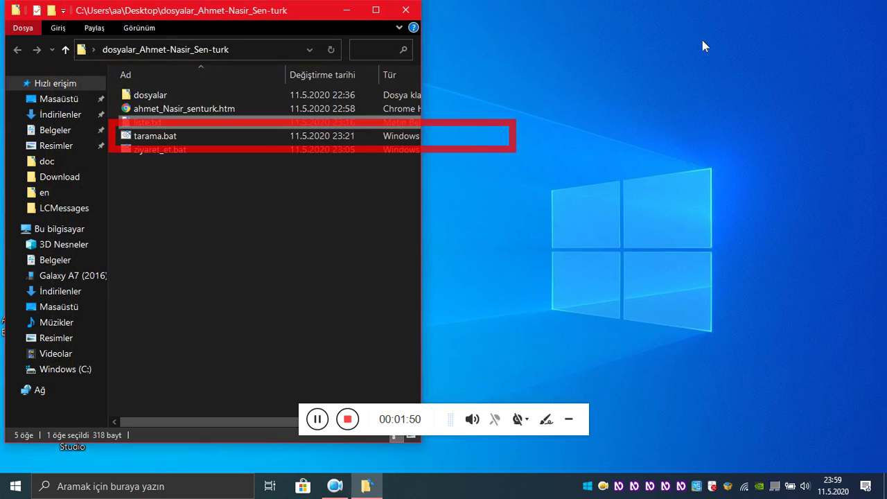
pyautogui.press('Up')
pyautogui.press('Up')
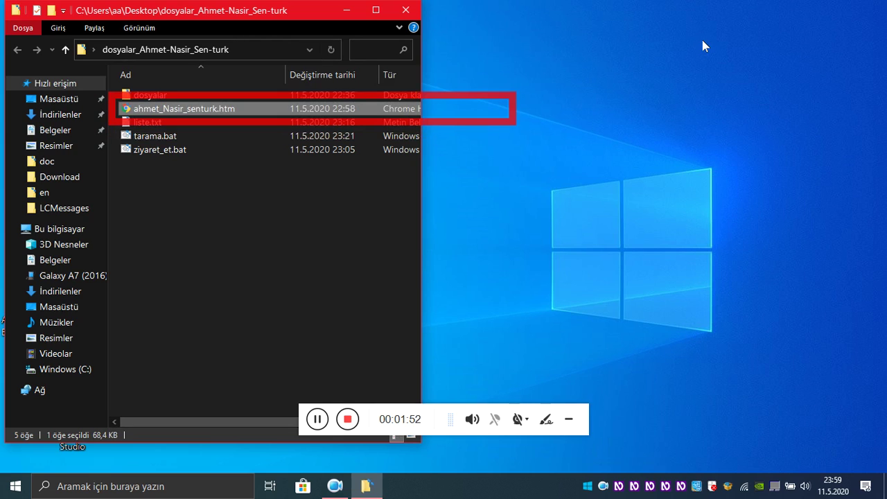
pyautogui.press('Up')
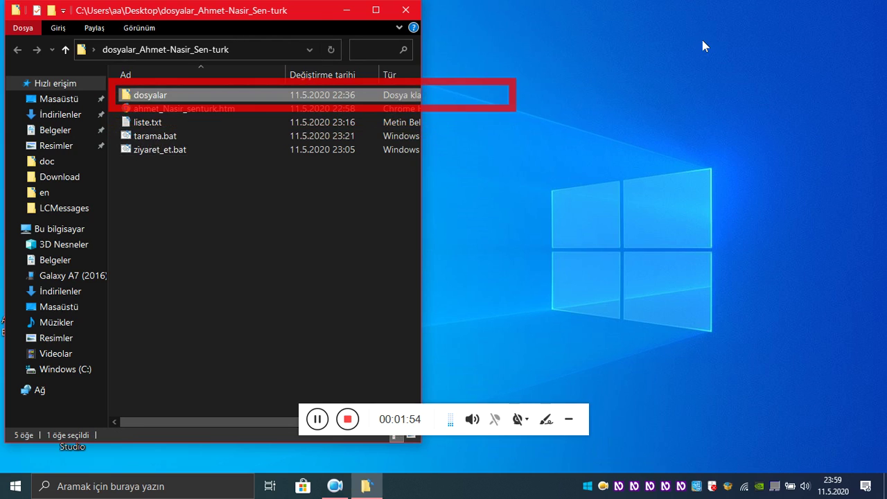
pyautogui.press('Return')
# Open the rdk-5.3-portable-1.zip archive and enter its RDK folder
pyautogui.press('Down')
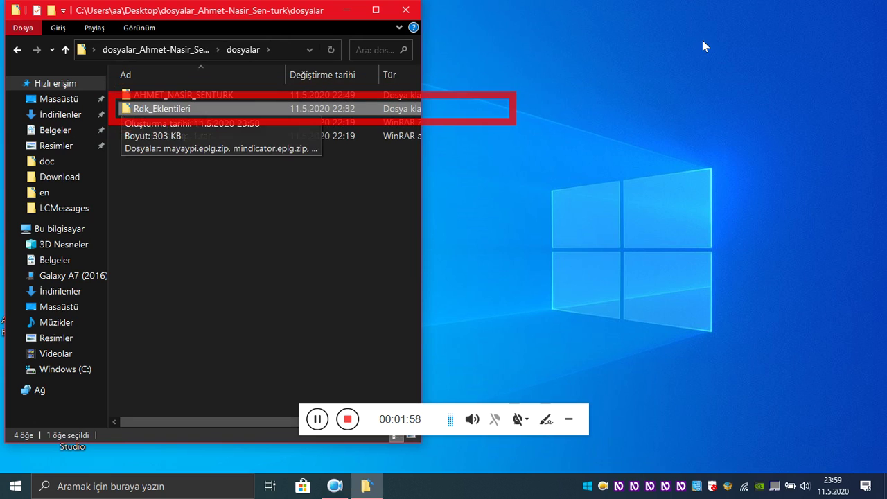
pyautogui.press('Down')
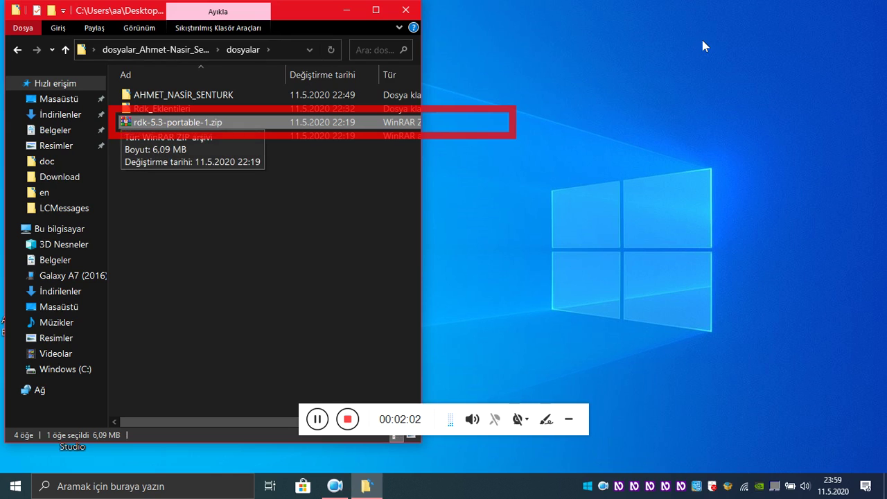
pyautogui.press('Return')
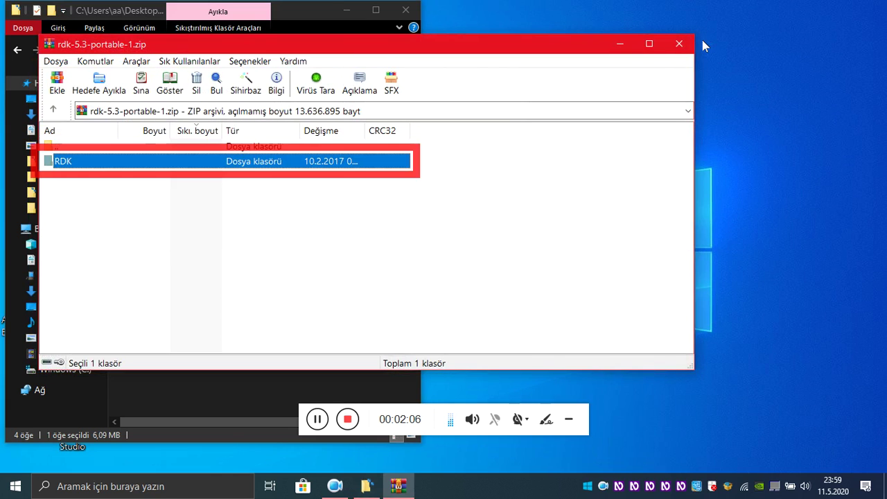
pyautogui.press('Return')
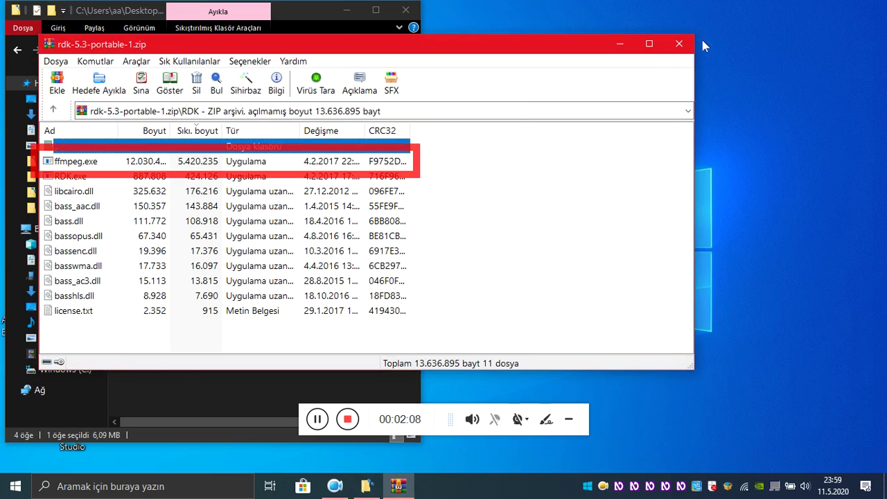
# Run RDK.exe directly from the portable archive
pyautogui.press('Down')
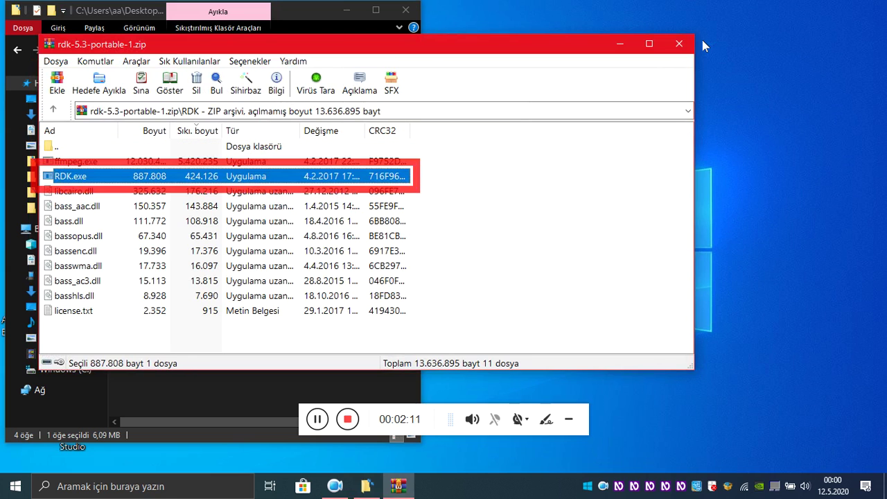
pyautogui.press('Down')
pyautogui.press('Up')
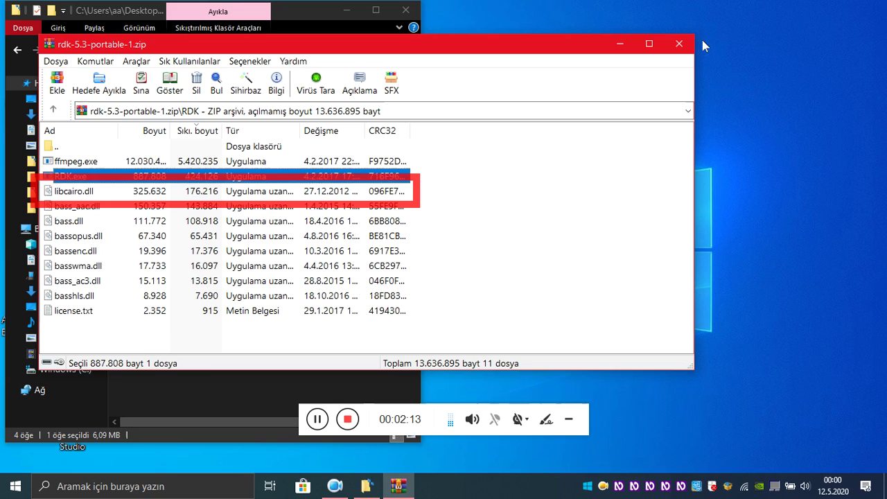
pyautogui.press('Return')
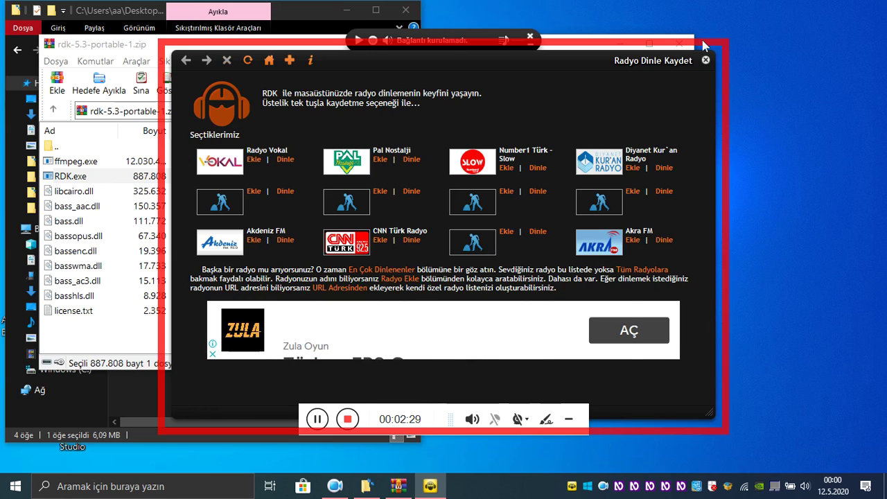
# Dismiss the Radyo Dinle Kaydet start page, try playing 80`ler Gold from the station list, and close RDK
pyautogui.press('Insert+n')
pyautogui.press('Escape')
pyautogui.press('Escape')
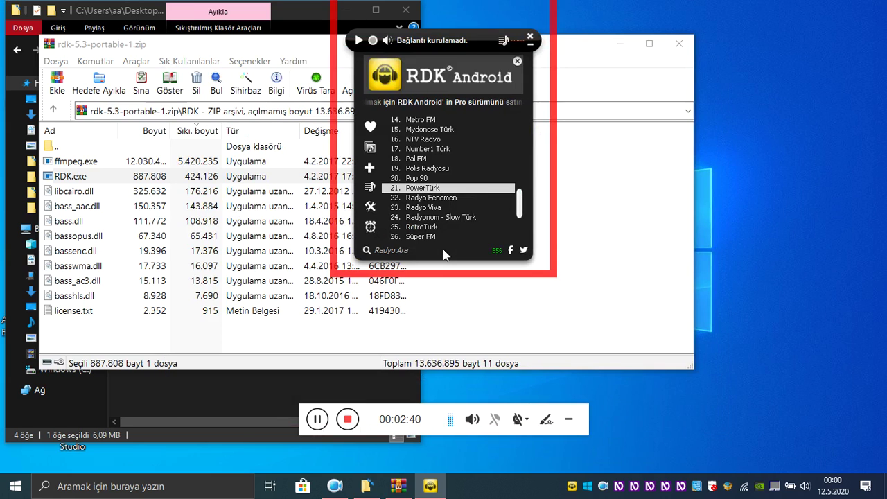
pyautogui.click(444, 254)
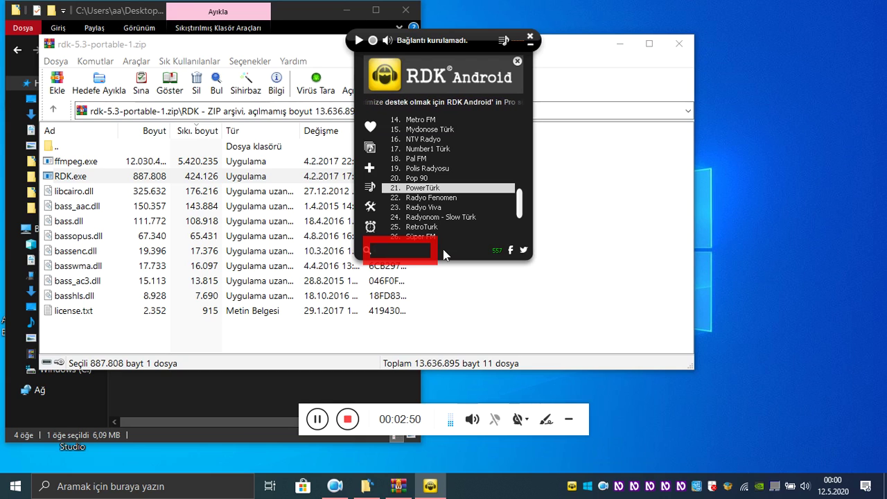
pyautogui.press('Down')
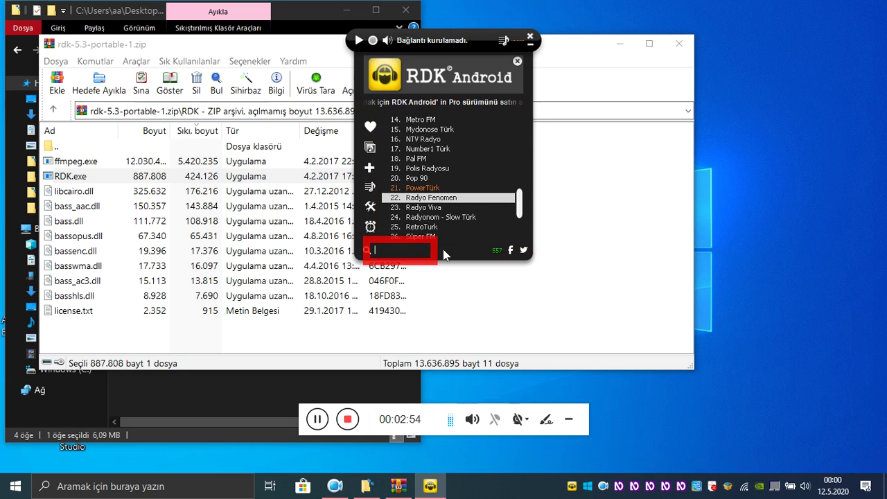
pyautogui.press('Return')
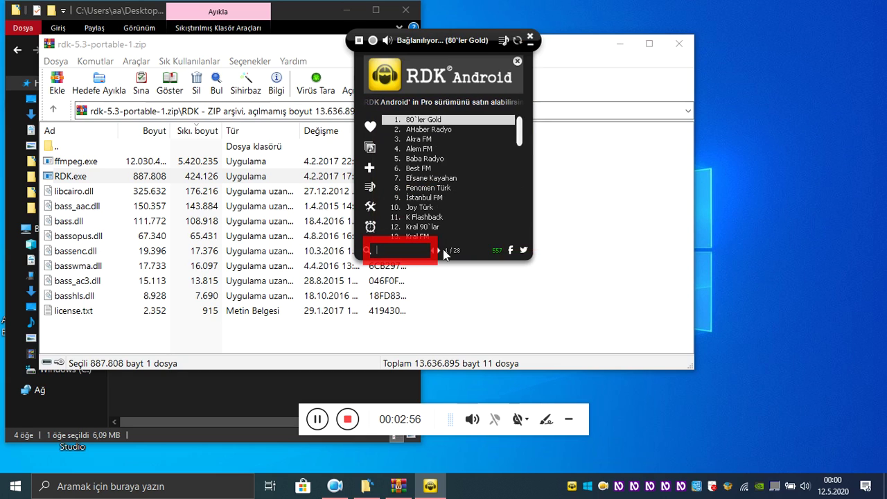
pyautogui.hotkey('alt', 'F4')
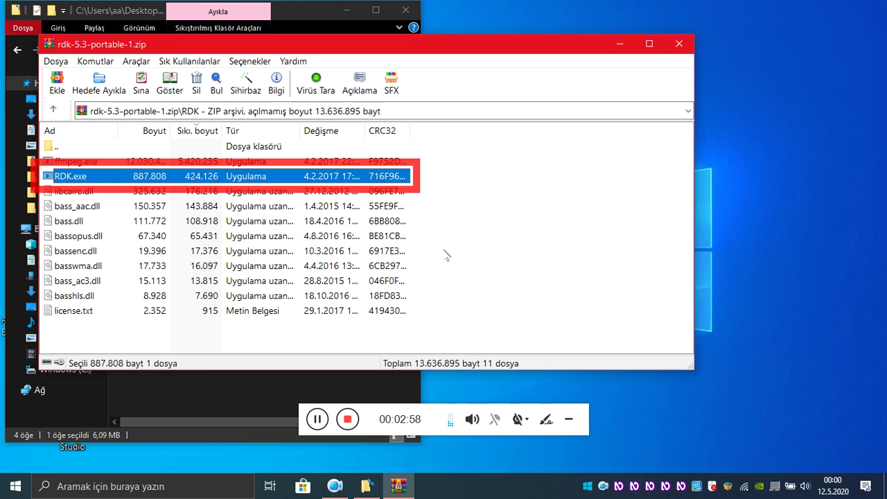
# Close the portable archive and launch rdk-5.3-setup.exe from rdk-5.3-setup-1.rar
pyautogui.hotkey('alt', 'F4')
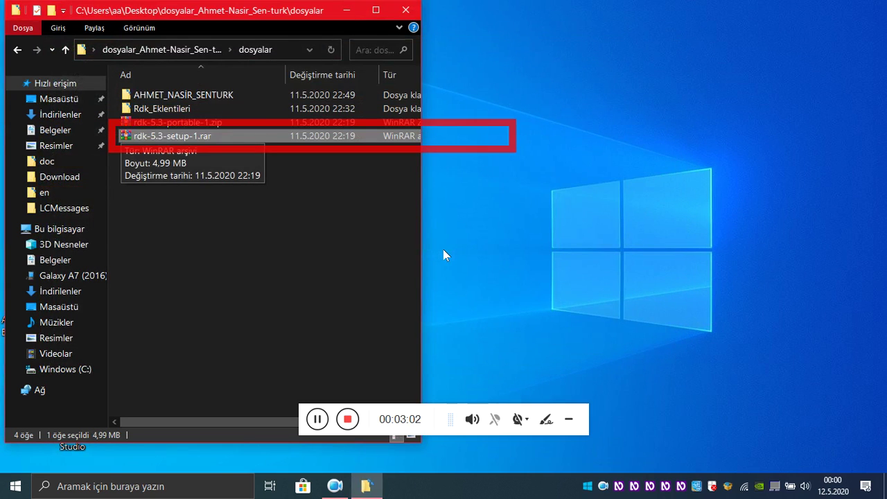
pyautogui.press('Return')
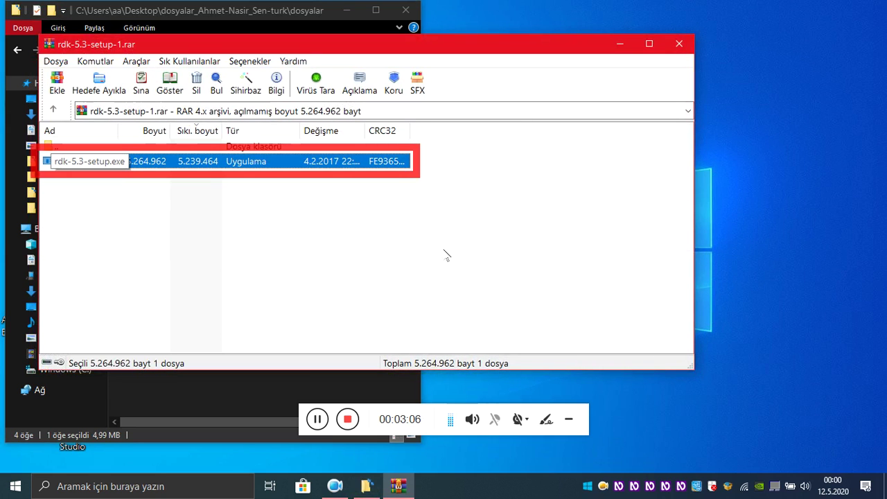
pyautogui.press('Return')
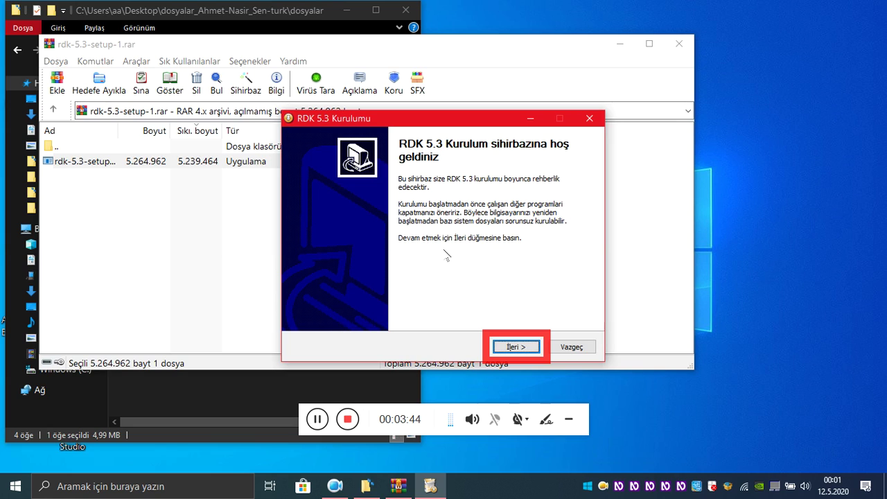
# Advance the RDK 5.3 setup wizard to its license agreement, then exit the setup and close the archive
pyautogui.press('Tab')
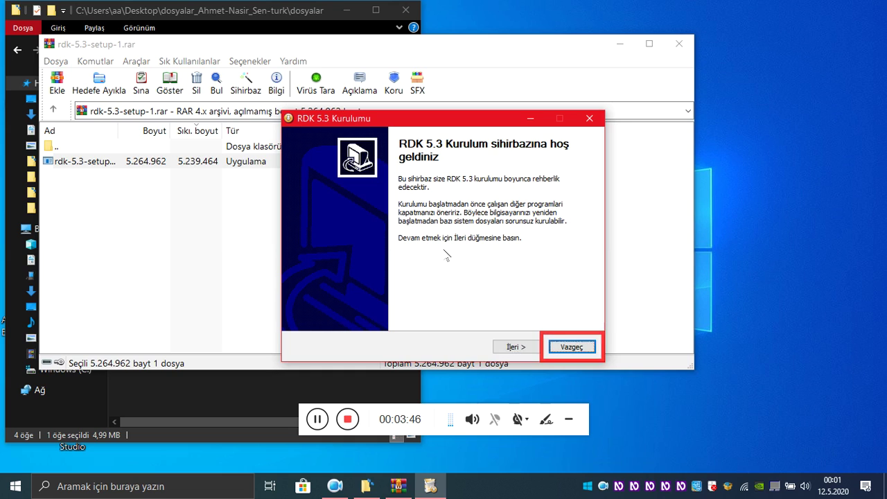
pyautogui.press('Tab')
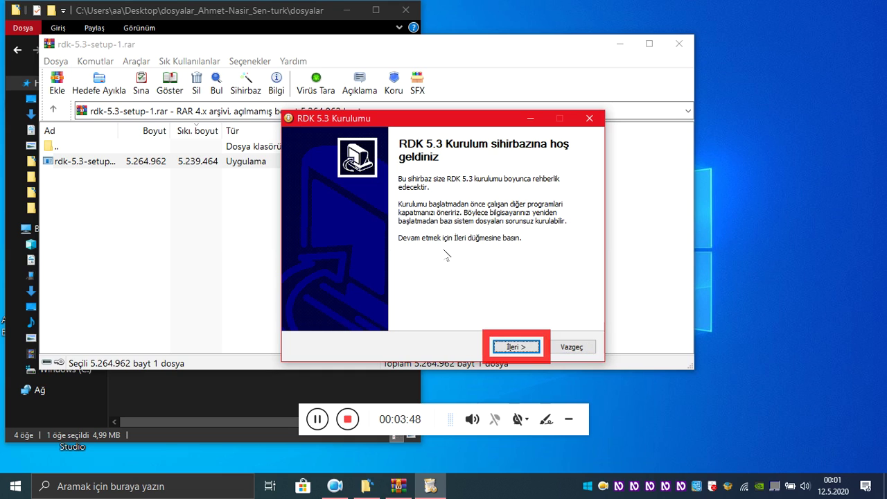
pyautogui.press('Return')
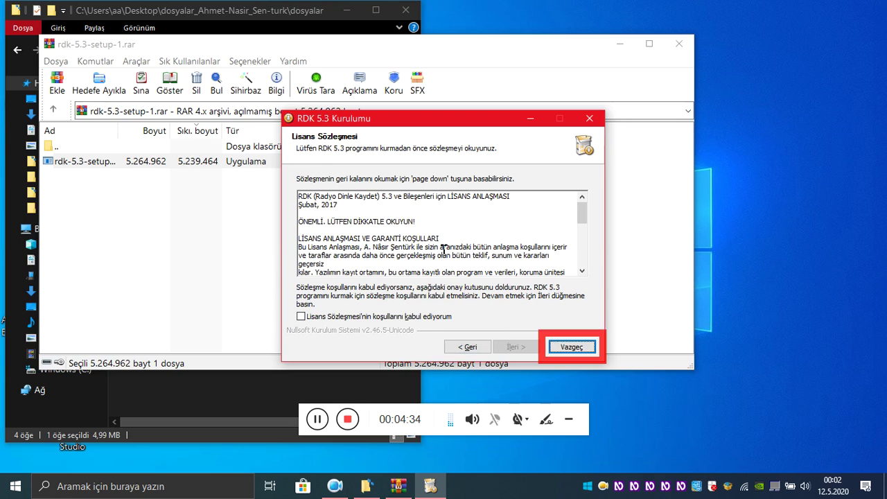
pyautogui.press('Escape')
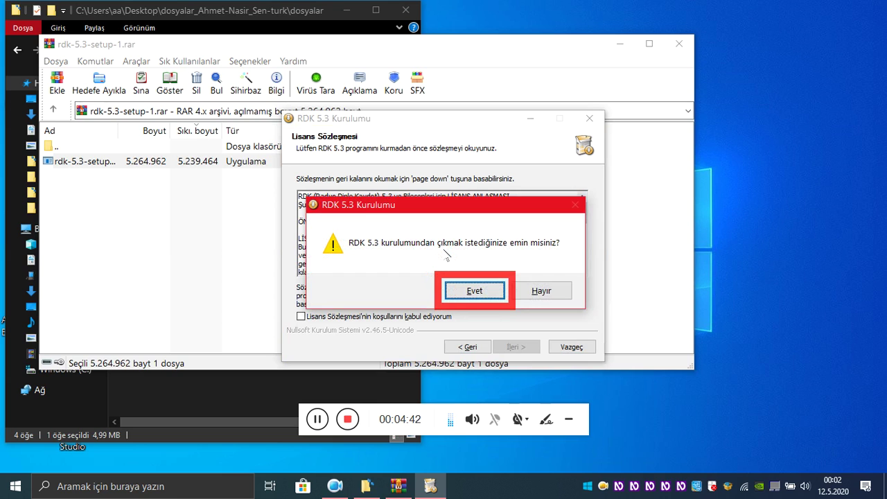
pyautogui.press('Return')
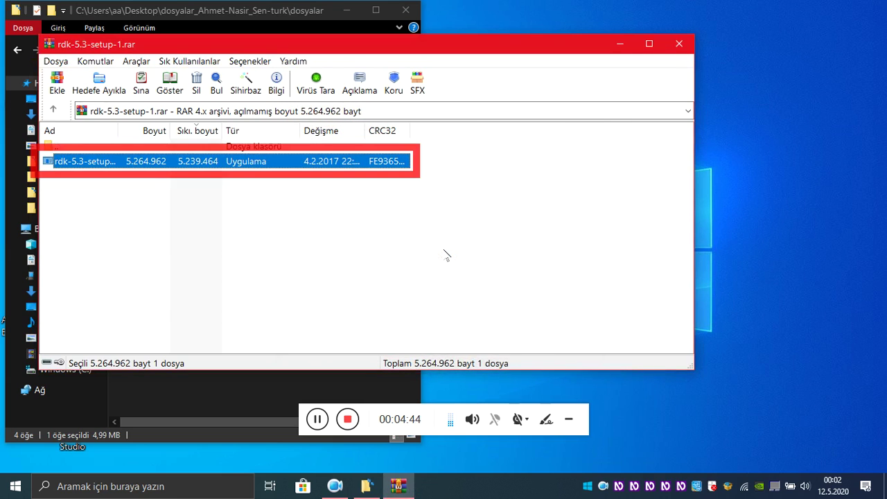
pyautogui.hotkey('alt', 'F4')
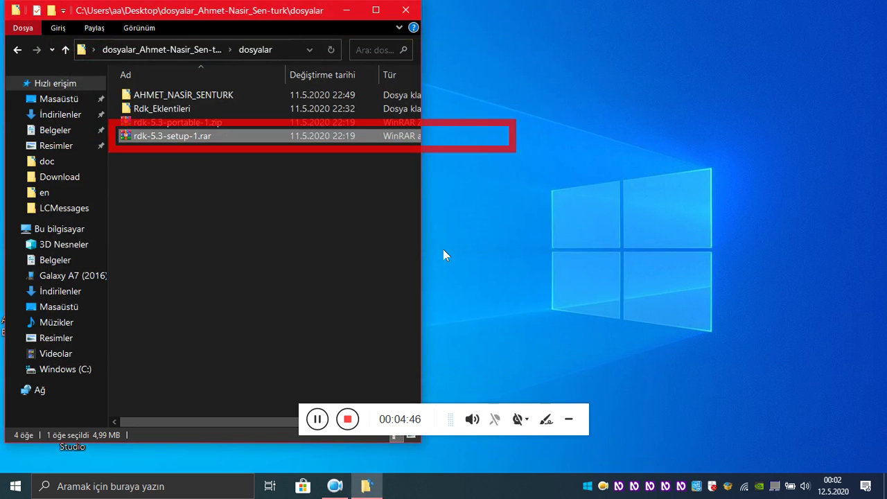
# Open the folder named after the developer inside dosyalar and enter its diger_Urunler subfolder
pyautogui.press('Up')
pyautogui.press('Up')
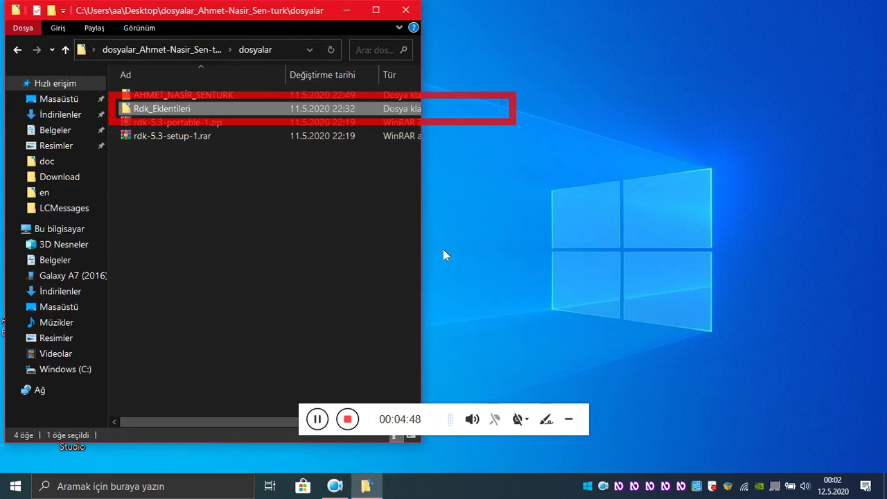
pyautogui.press('Up')
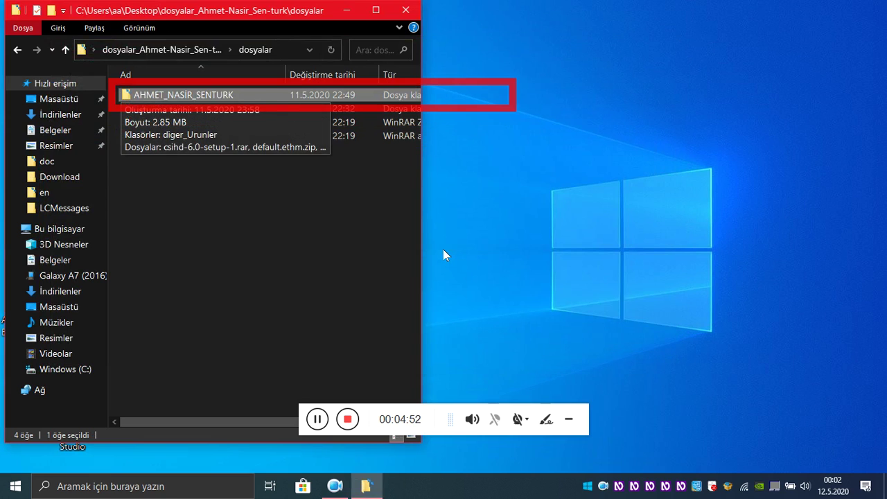
pyautogui.press('Return')
pyautogui.press('Down')
pyautogui.press('Up')
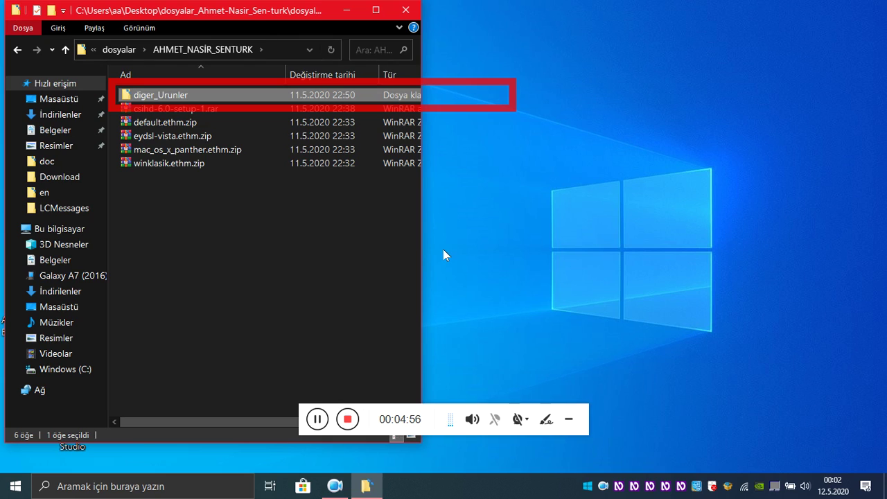
pyautogui.press('Return')
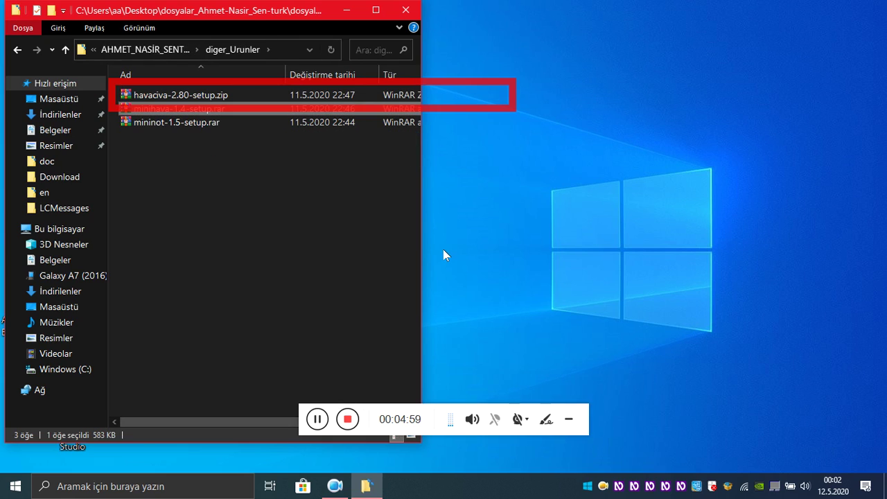
# Open havaciva-2.80-setup.zip in the diger_Urunler folder and launch the setup program it contains
pyautogui.press('Up')
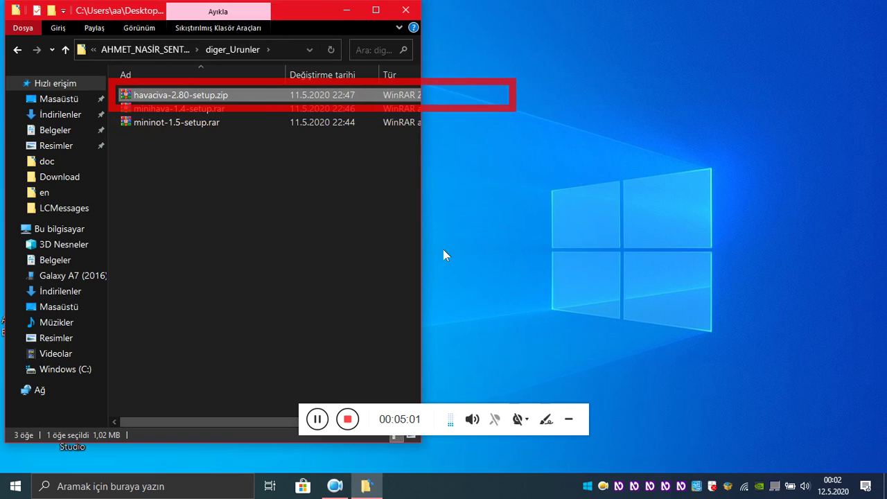
pyautogui.press('Return')
pyautogui.press('Down')
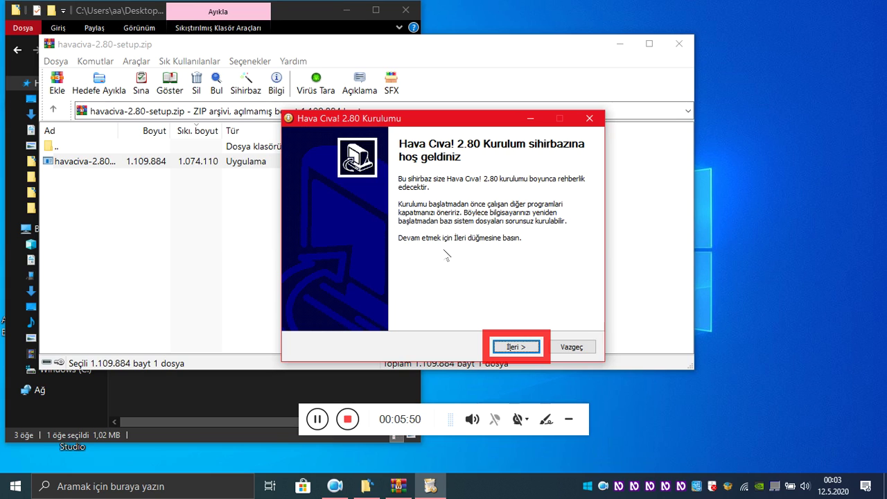
# View the Hava Cıva! 2.80 setup's license agreement, then exit the setup and close the archive
pyautogui.press('Return')
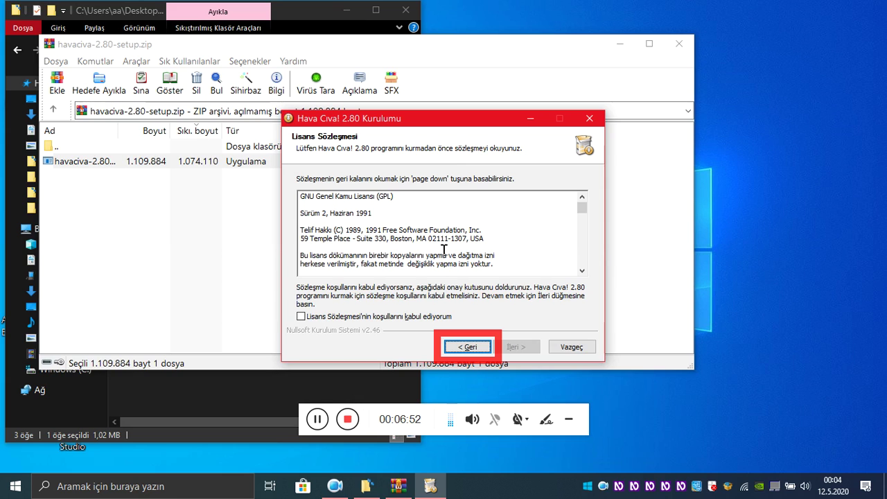
pyautogui.press('Return')
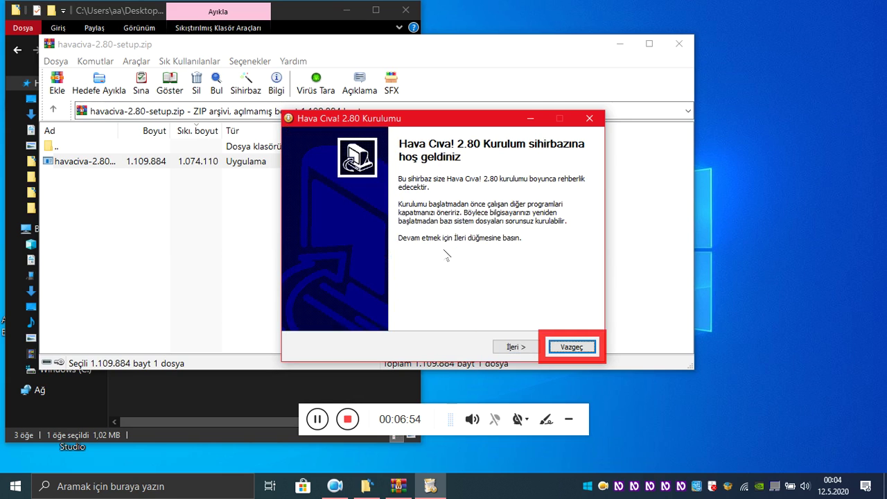
pyautogui.press('Escape')
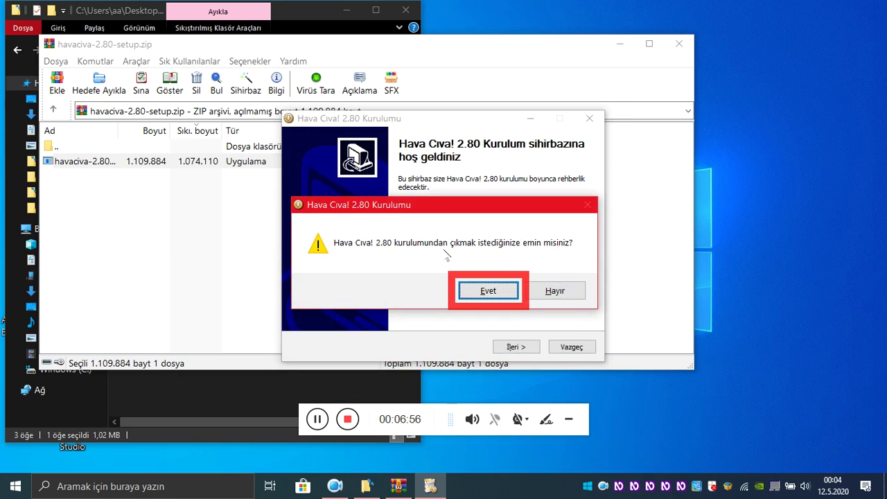
pyautogui.press('Return')
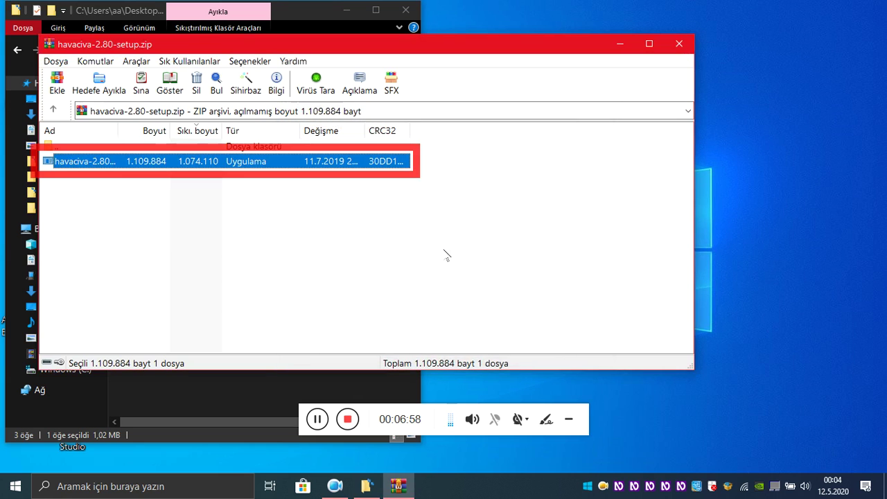
pyautogui.press('Escape')
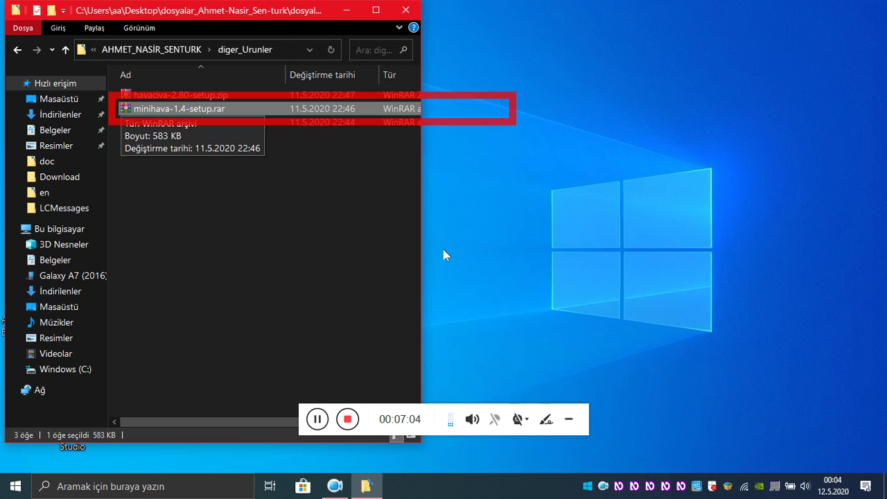
# Open minihava-1.4-setup.rar and launch minihava-setup.exe from it
pyautogui.press('Return')
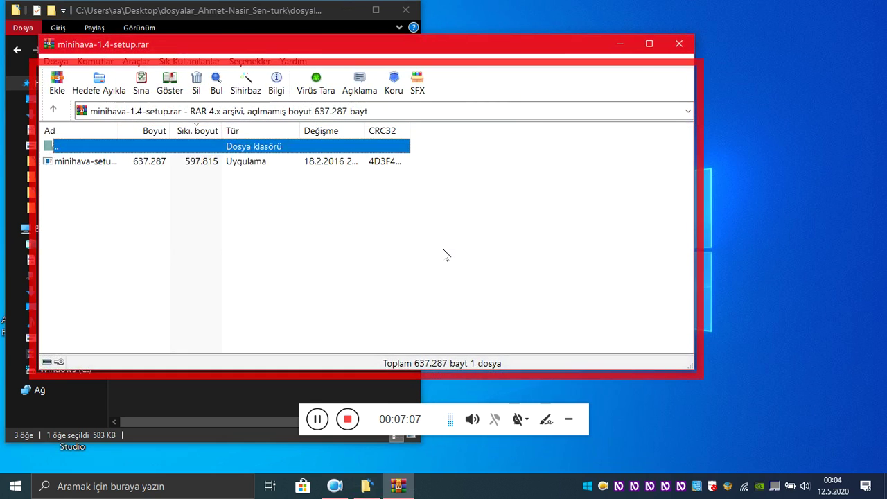
pyautogui.press('Down')
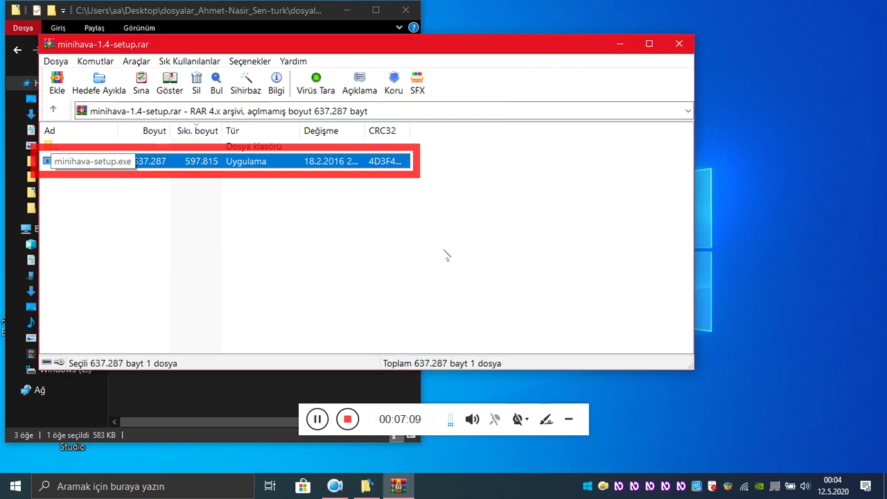
pyautogui.press('Return')
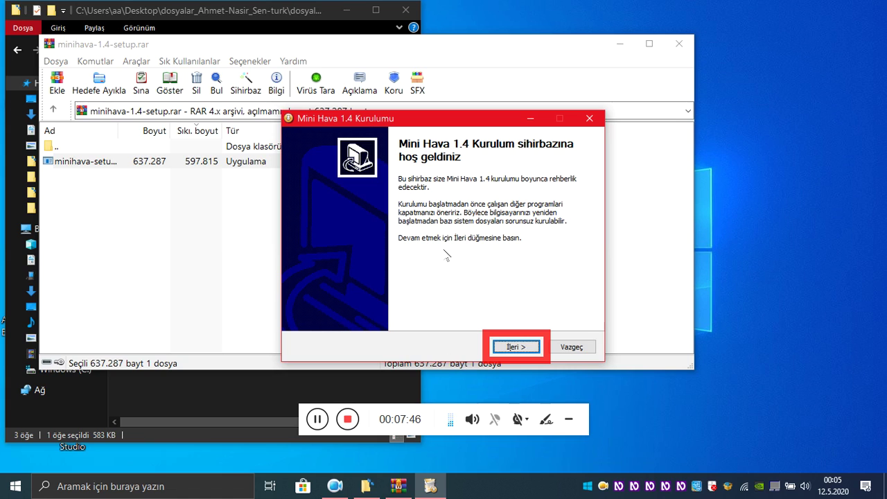
# Exit the Mini Hava 1.4 setup wizard without installing and close its archive
pyautogui.press('Tab')
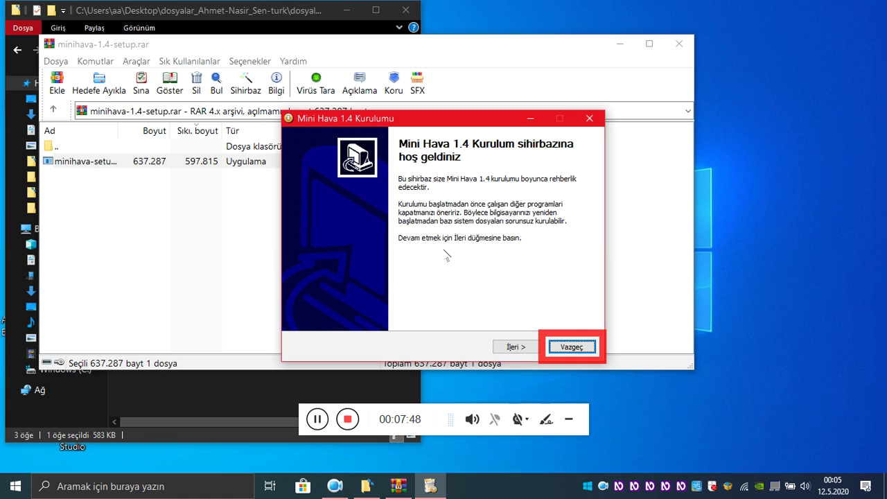
pyautogui.press('Return')
pyautogui.press('Return')
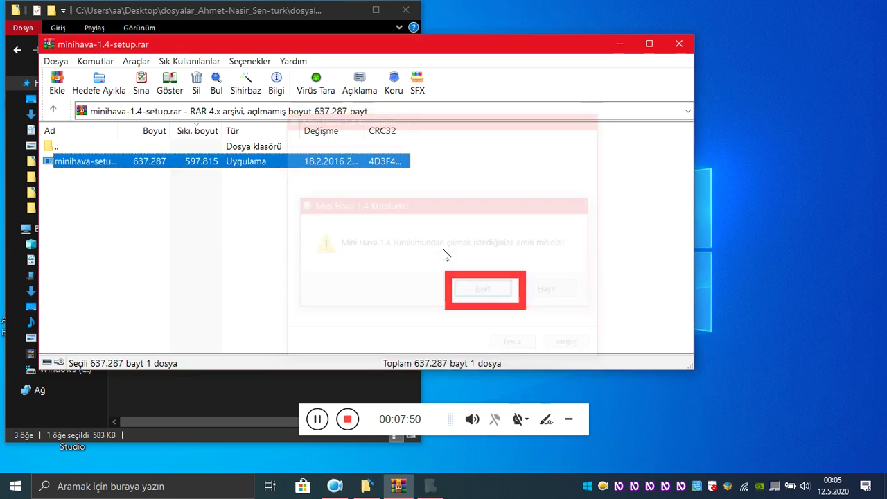
pyautogui.press('Escape')
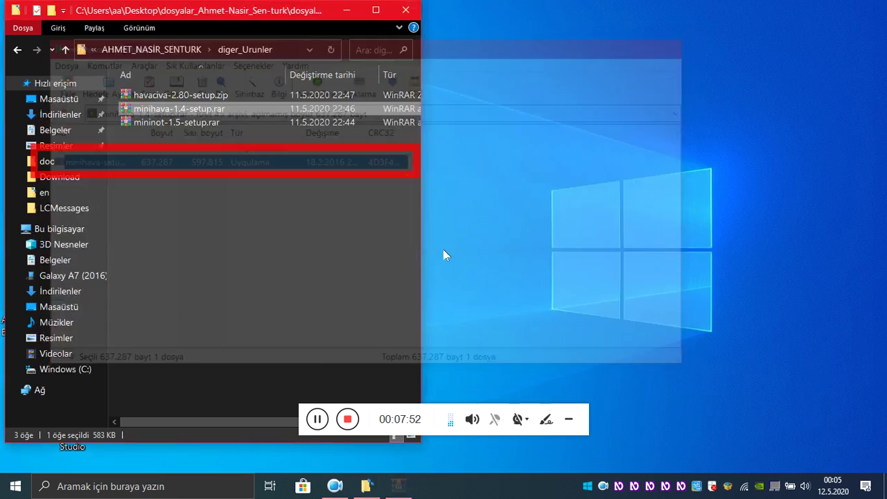
# Launch the Mini Not setup from mininot-1.5-setup.rar, view its license agreement, and return to the welcome page
pyautogui.press('Down')
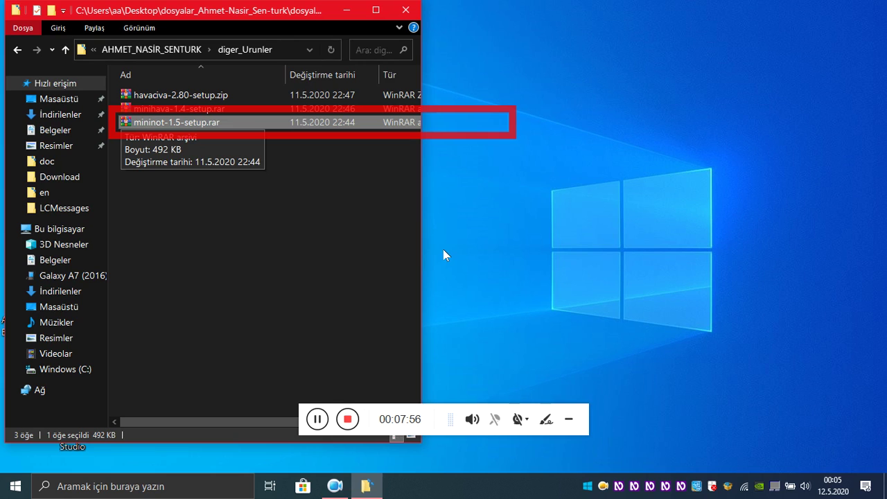
pyautogui.press('Return')
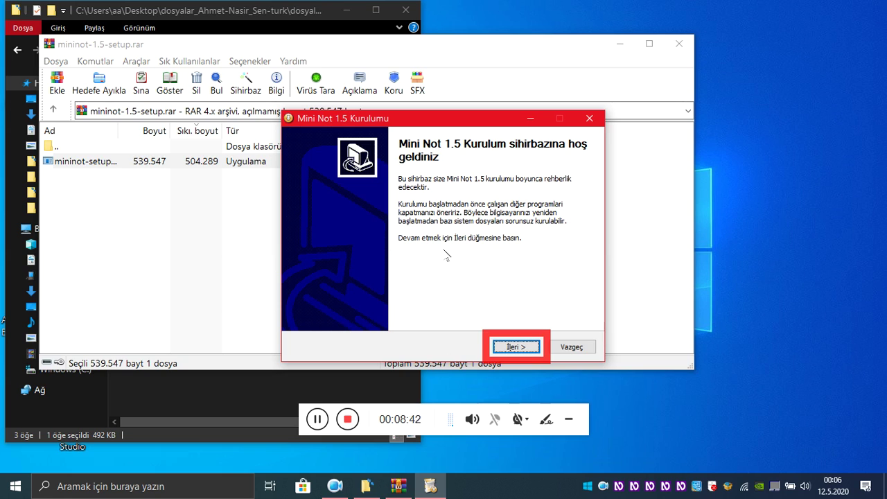
pyautogui.press('Return')
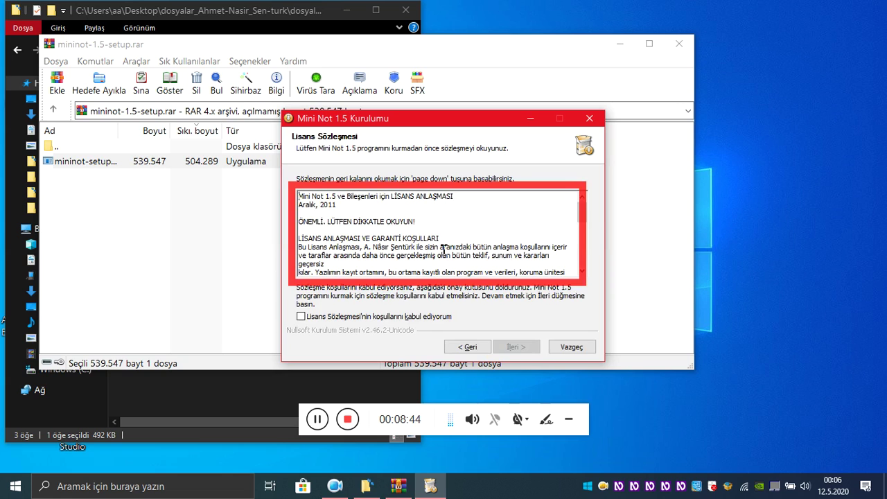
pyautogui.press('Tab')
pyautogui.press('Return')
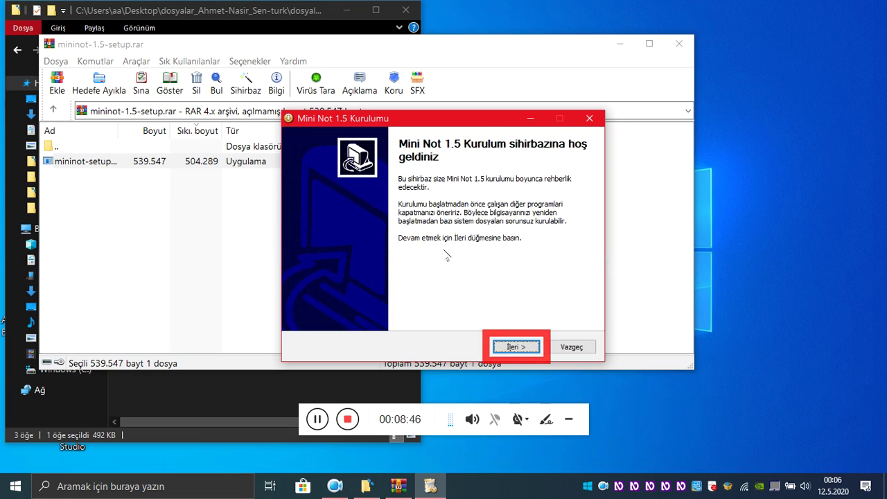
# Exit the Mini Not 1.5 setup wizard without installing and close its archive
pyautogui.press('Tab')
pyautogui.press('Return')
pyautogui.press('Tab')
pyautogui.press('Tab')
pyautogui.press('Return')
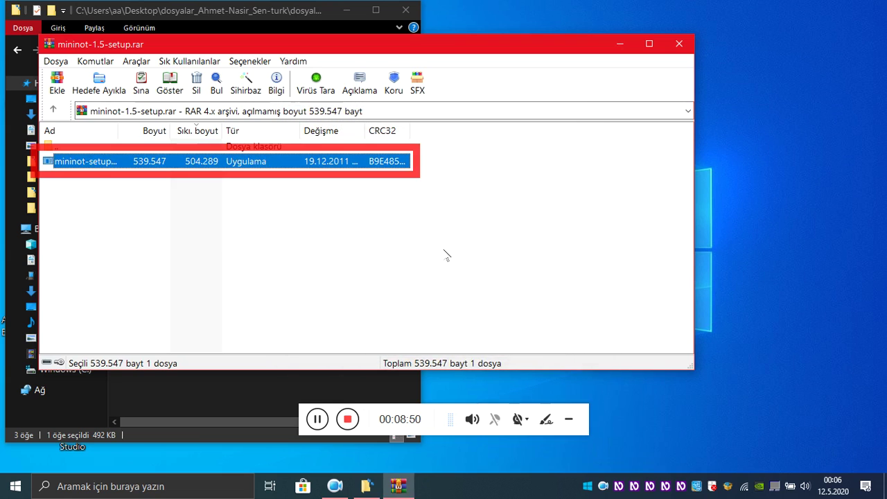
pyautogui.press('Escape')
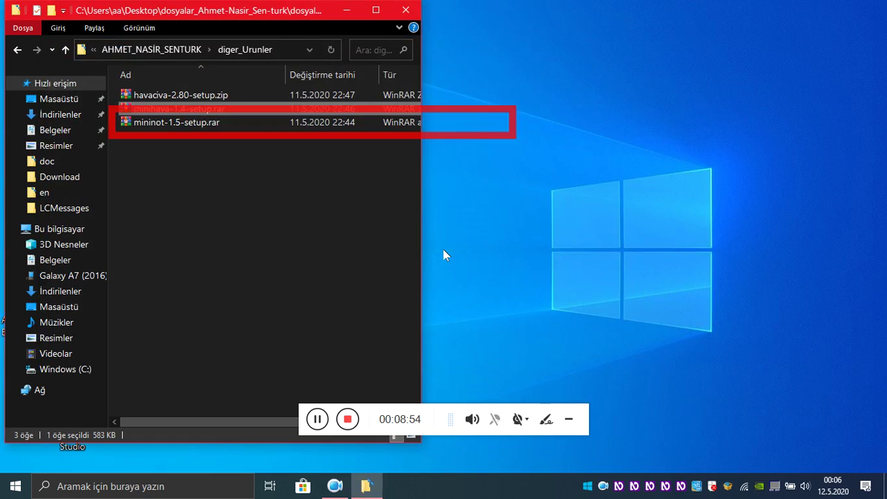
# Return to the developer's main folder and launch csihd-6.0-setup.exe from csihd-6.0-setup-1.rar
pyautogui.press('Up')
pyautogui.press('Up')
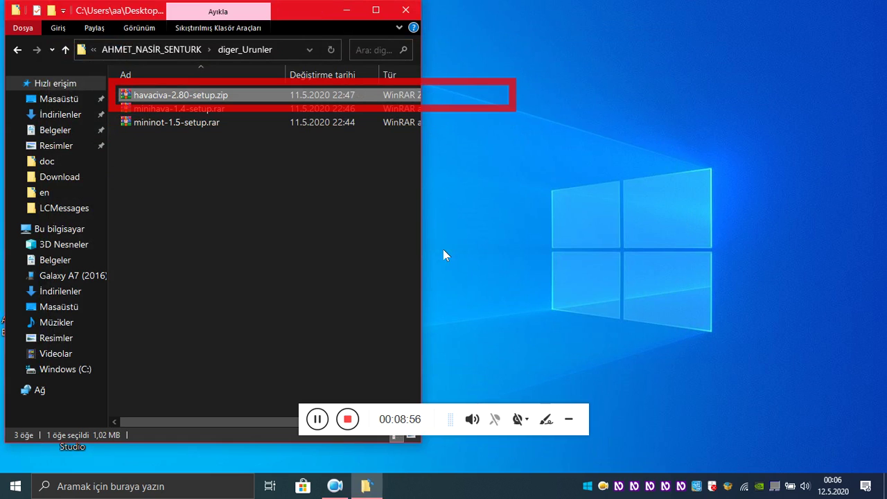
pyautogui.press('BackSpace')
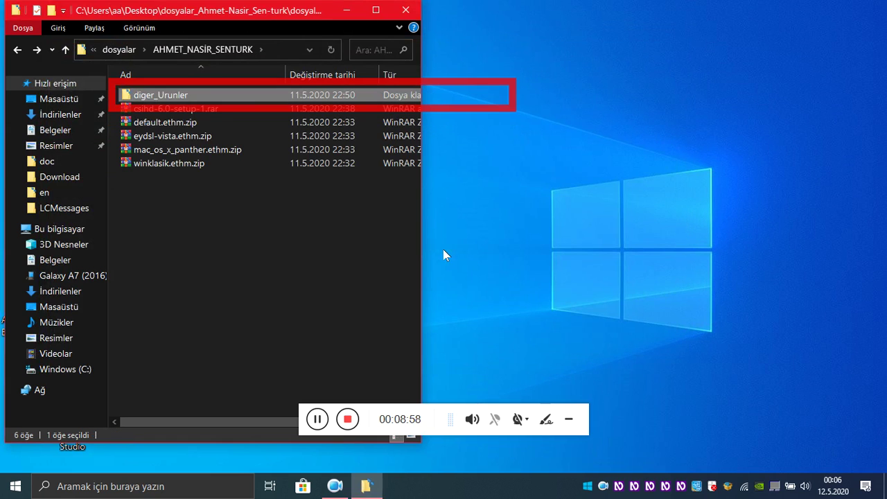
pyautogui.press('Down')
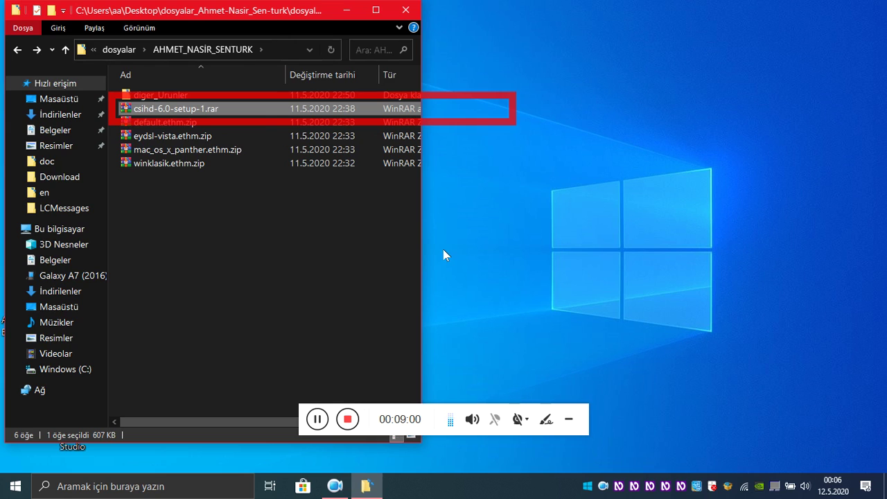
pyautogui.click(443, 249)
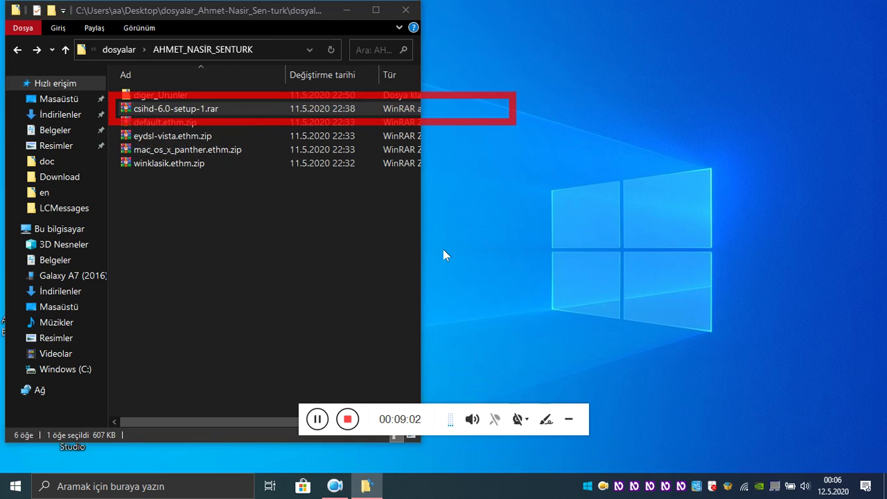
pyautogui.press('Return')
pyautogui.press('Down')
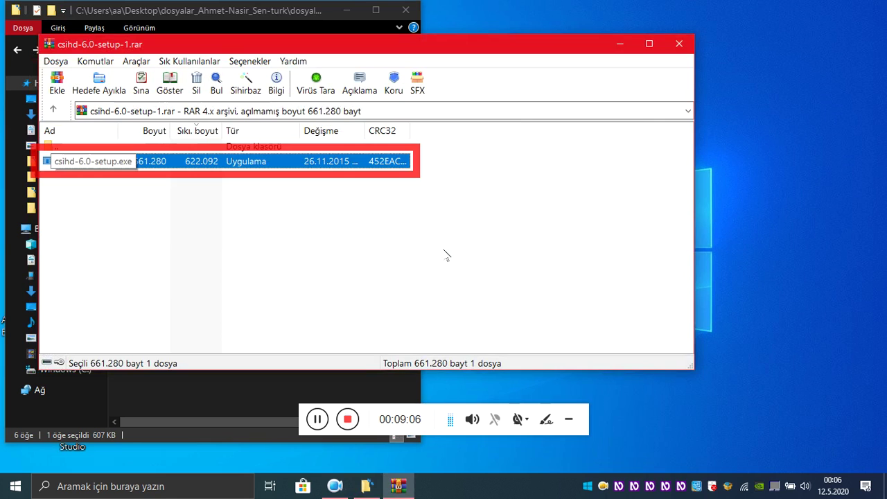
pyautogui.press('Return')
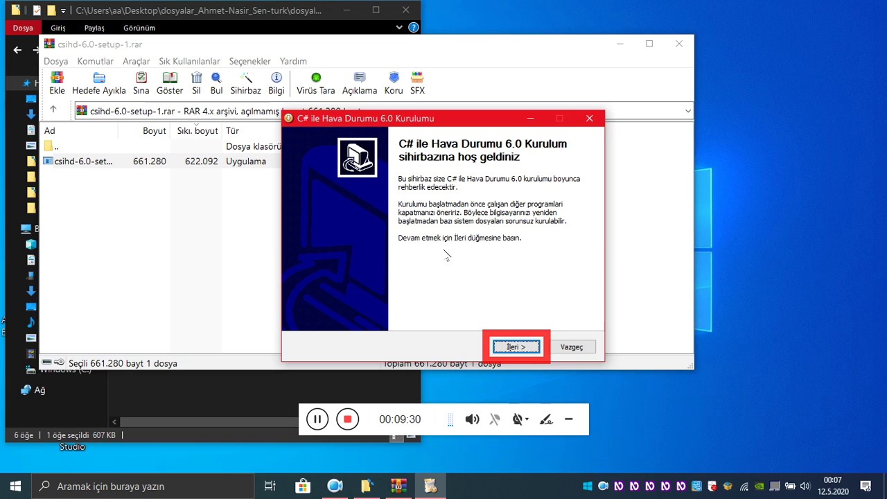
# Exit the C# ile Hava Durumu 6.0 setup without installing and close its archive
pyautogui.press('Escape')
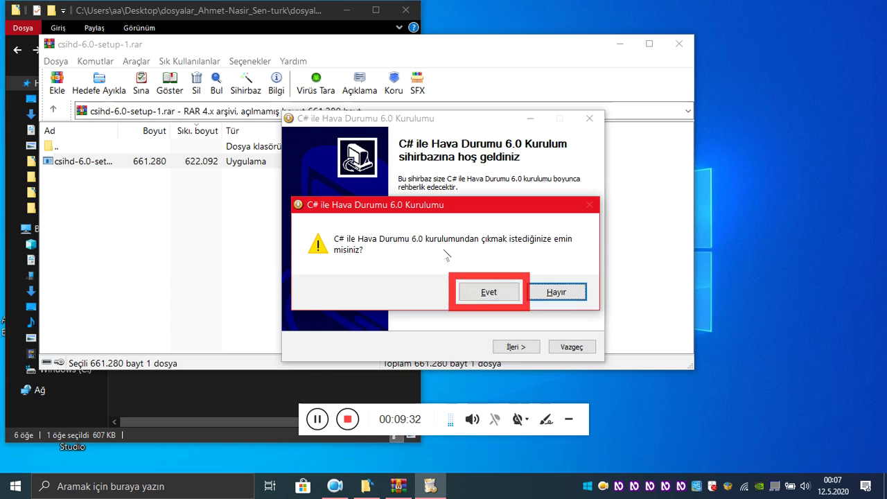
pyautogui.press('Left')
pyautogui.press('Return')
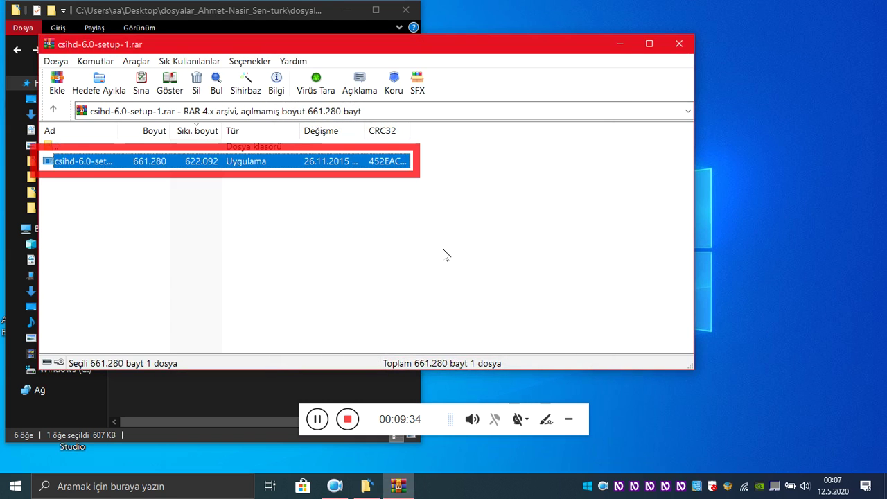
pyautogui.press('Escape')
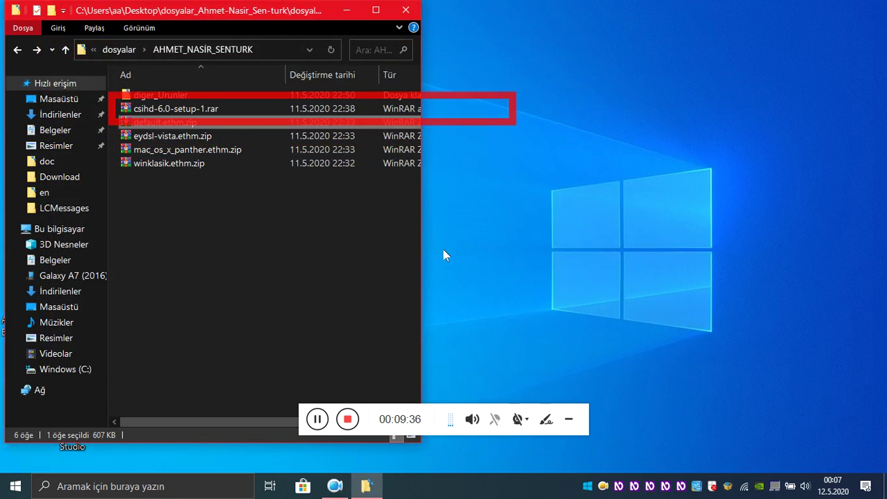
# Open default.ethm.zip and enter the default.ethm theme file inside it
pyautogui.press('Down')
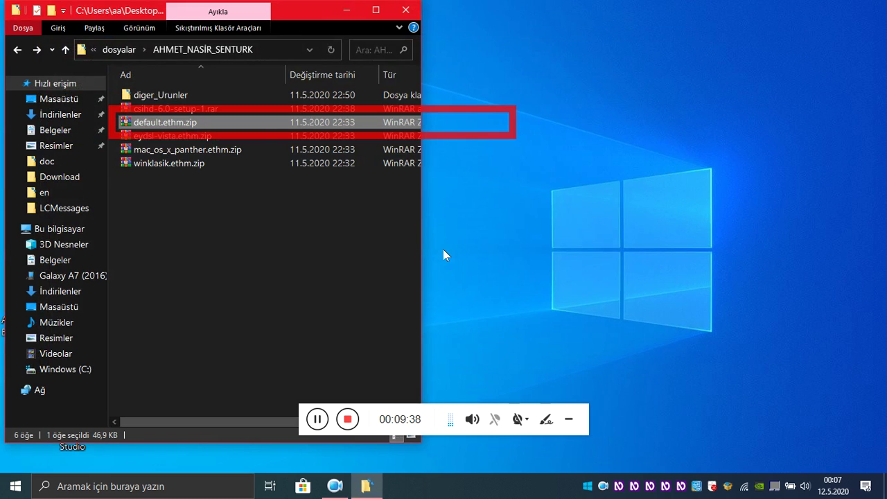
pyautogui.press('Return')
pyautogui.press('Down')
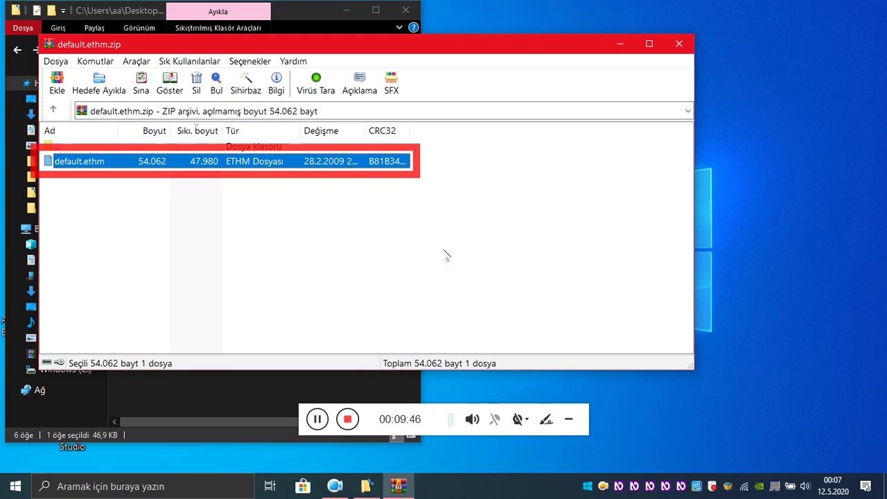
pyautogui.press('Return')
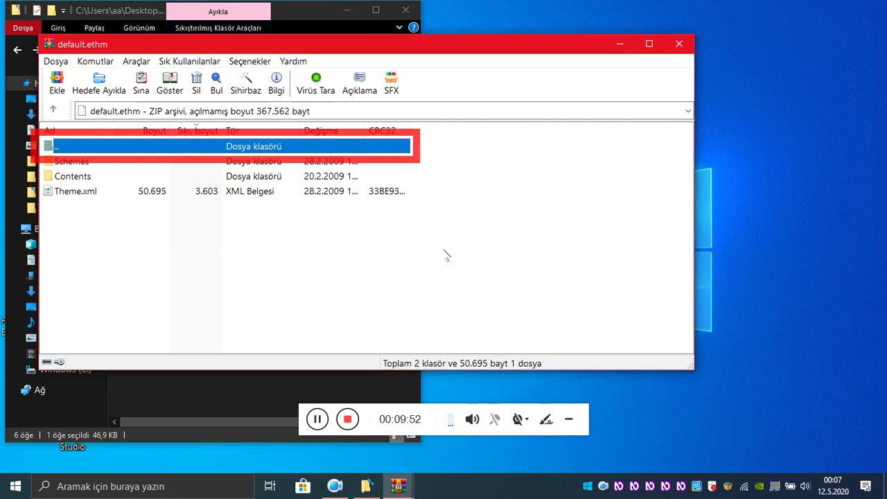
# Look through the Schemes, Contents and Theme.xml entries of default.ethm, then close the archive
pyautogui.press('Down')
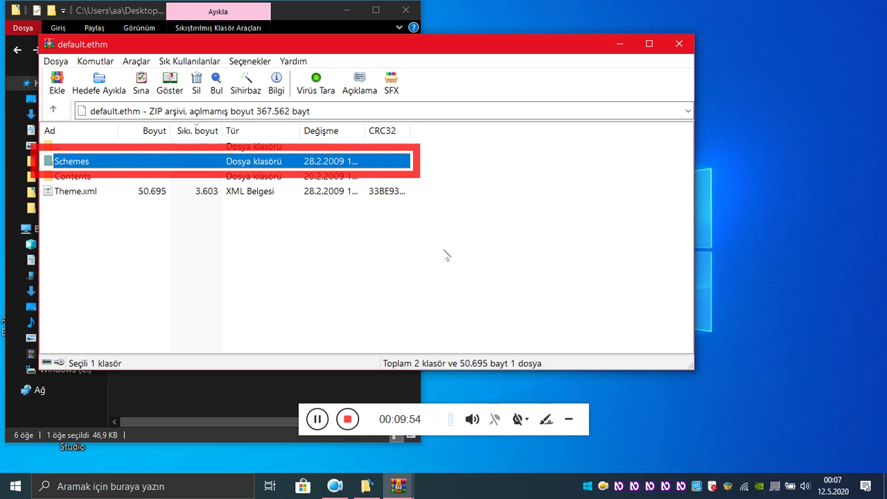
pyautogui.press('Down')
pyautogui.press('Down')
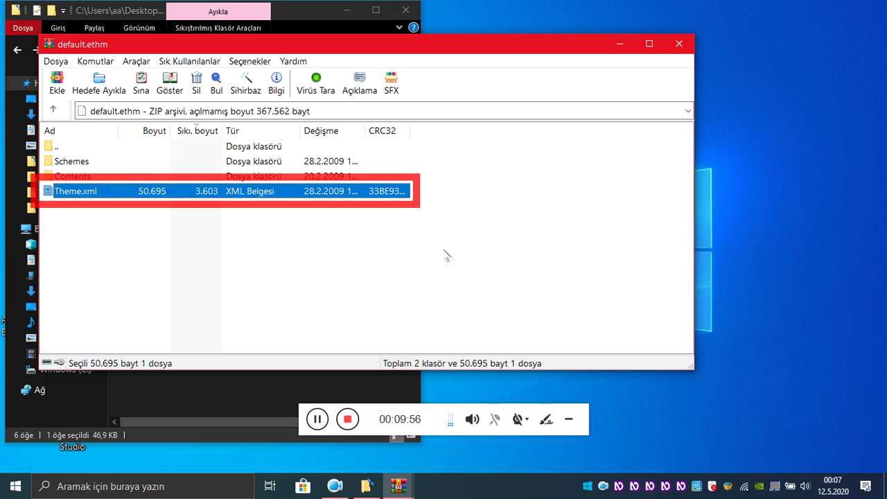
pyautogui.press('BackSpace')
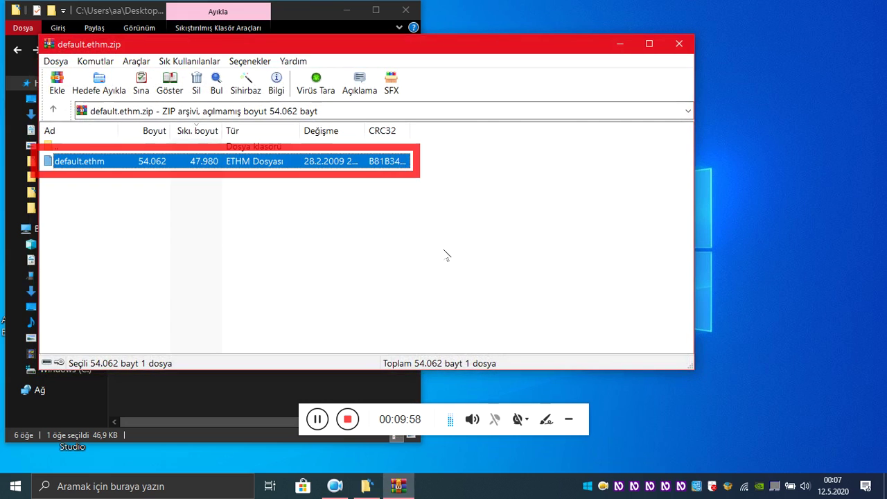
pyautogui.press('Escape')
pyautogui.press('Down')
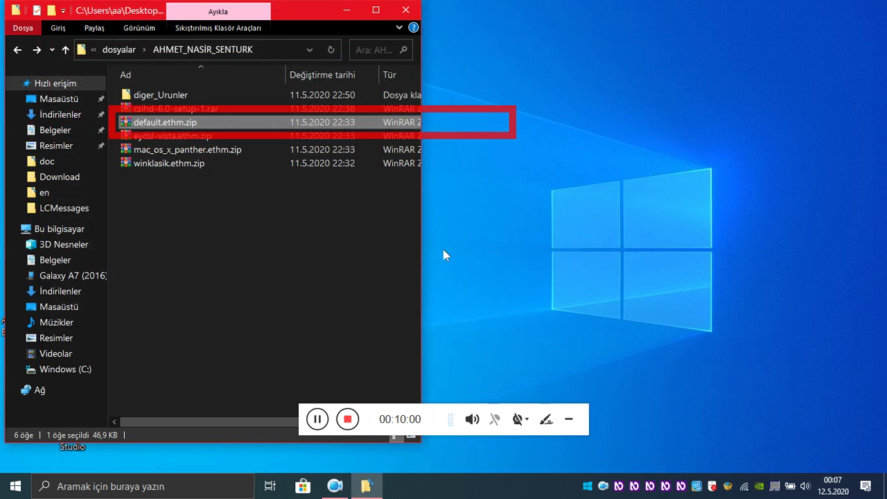
# Go through the remaining theme archives to winklasik.ethm.zip, then return to the parent dosyalar folder
pyautogui.press('Down')
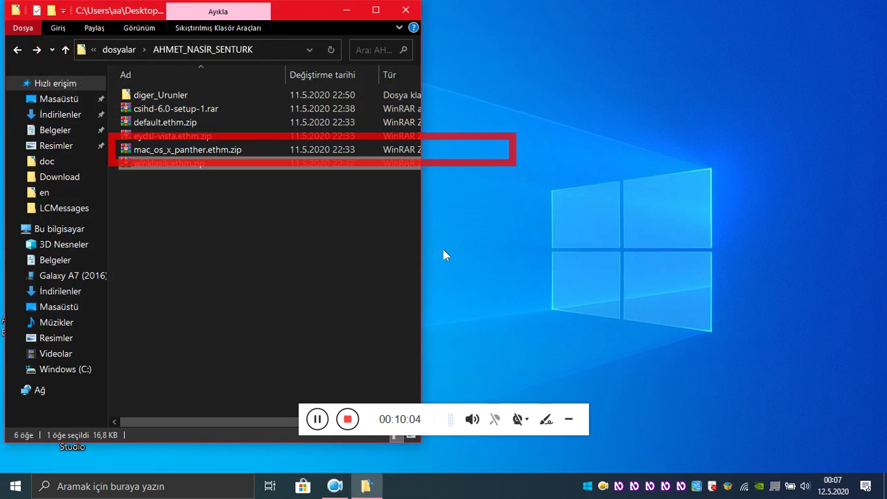
pyautogui.press('Down')
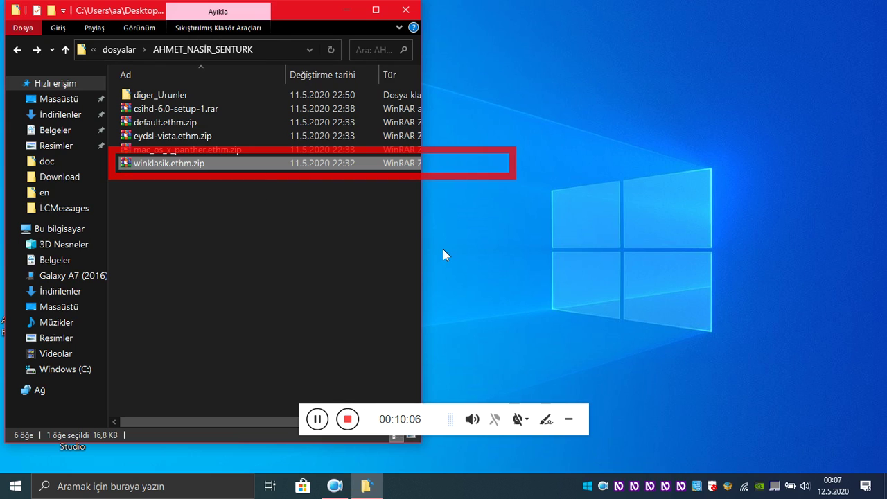
pyautogui.press('BackSpace')
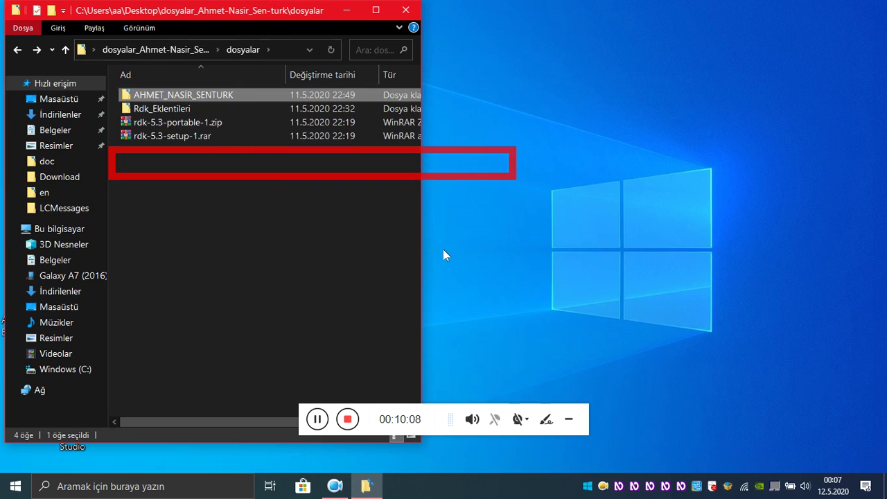
# Go through the Rdk_Eklentileri folder, rdk-5.3-portable-1.zip and rdk-5.3-setup-1.rar in dosyalar, then close the folder window
pyautogui.press('Down')
pyautogui.press('Up')
pyautogui.press('Down')
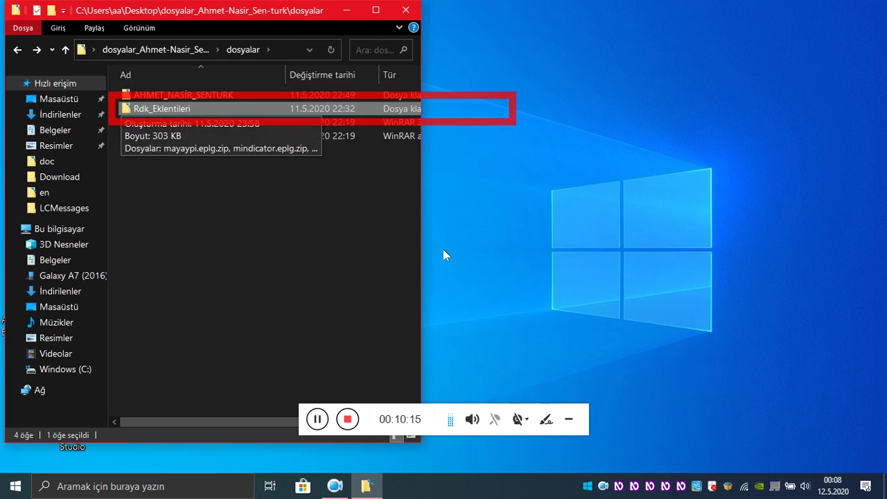
pyautogui.press('Down')
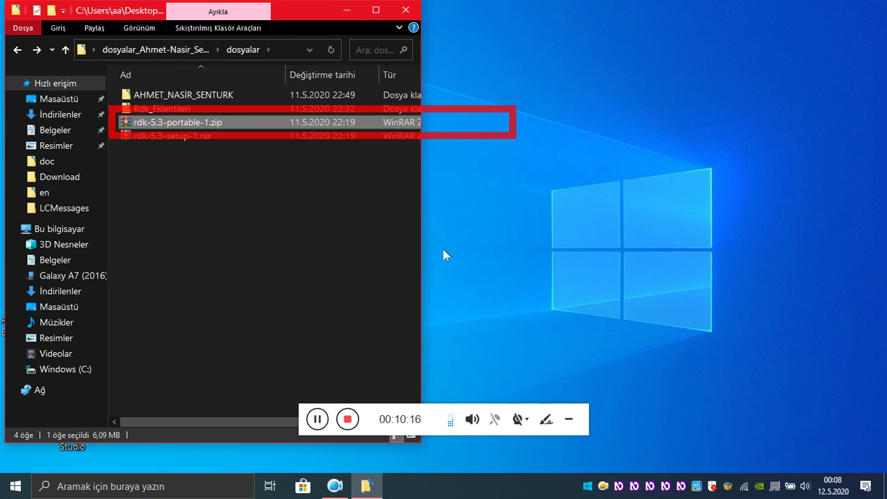
pyautogui.press('Down')
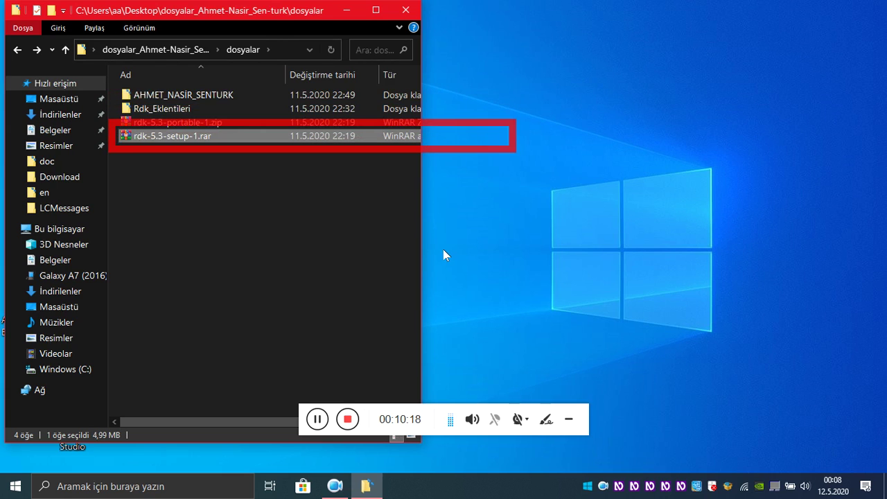
pyautogui.hotkey('alt', 'F4')
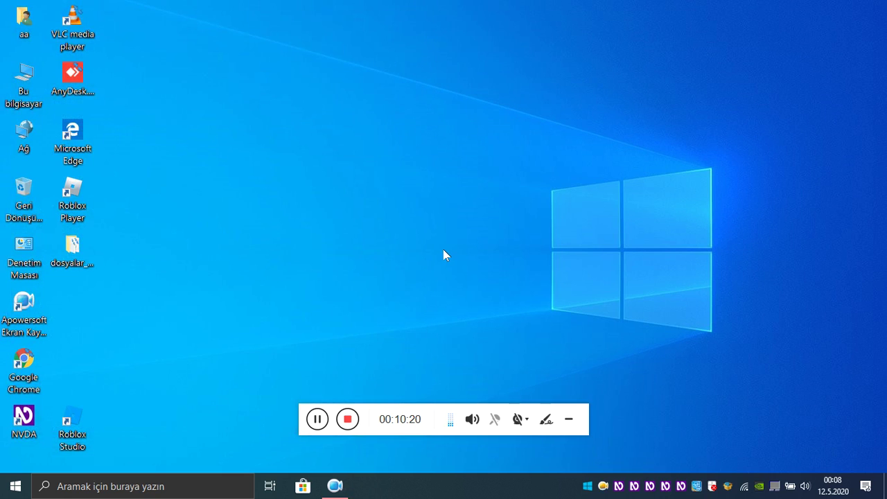